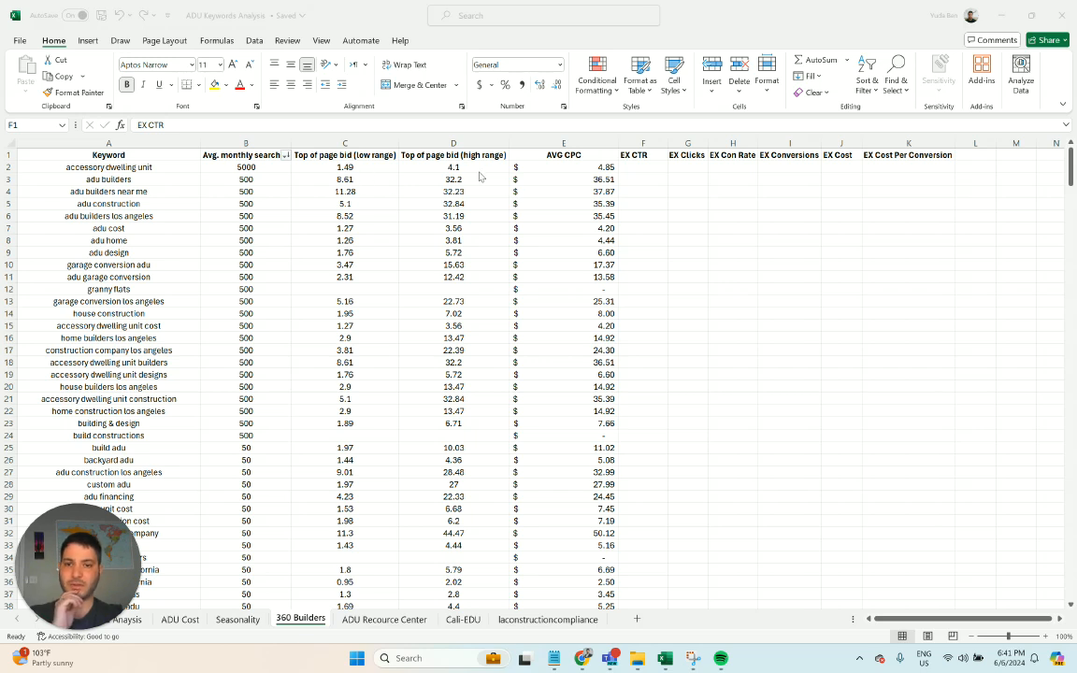
- Inspect the existing AVG CPC formula in cell E2 without changing it
left_click(564, 168)
left_click(562, 166)
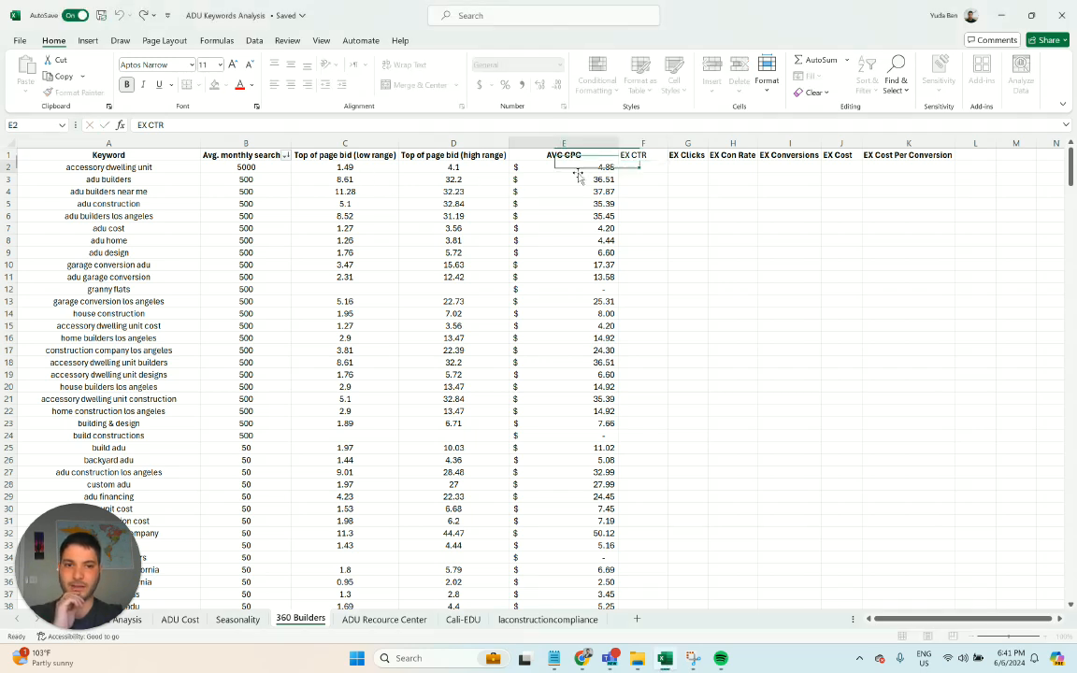
double_click(561, 167)
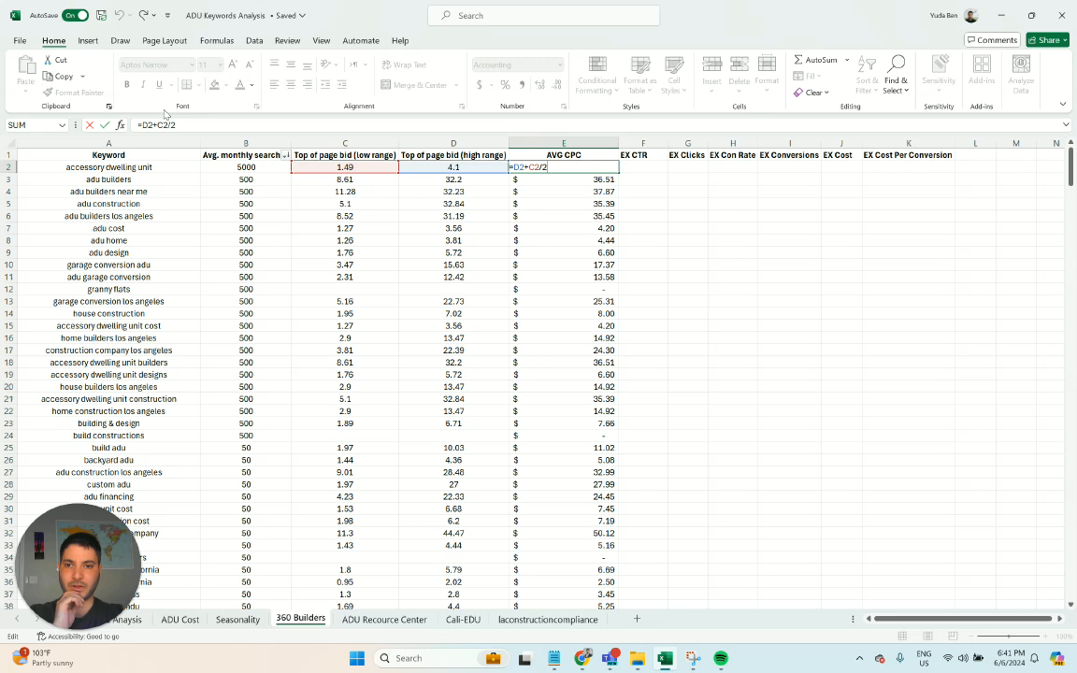
key("Return")
left_click(586, 167)
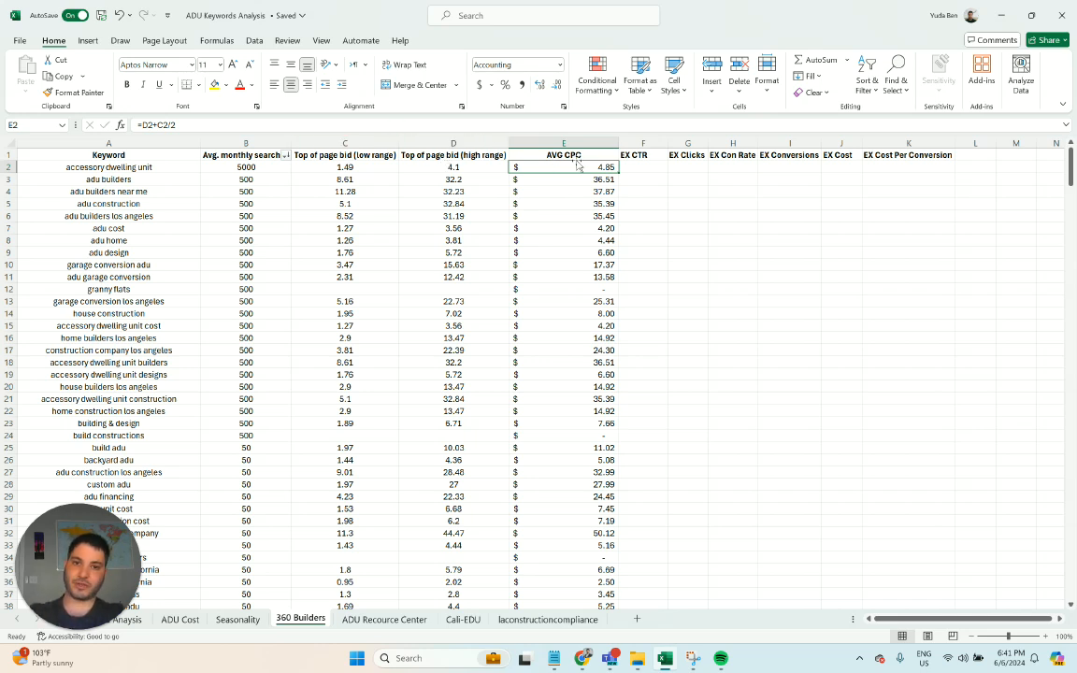
- Clear all of column E and enter the header AVG CPC in E1 again
left_click(520, 143)
key("Delete")
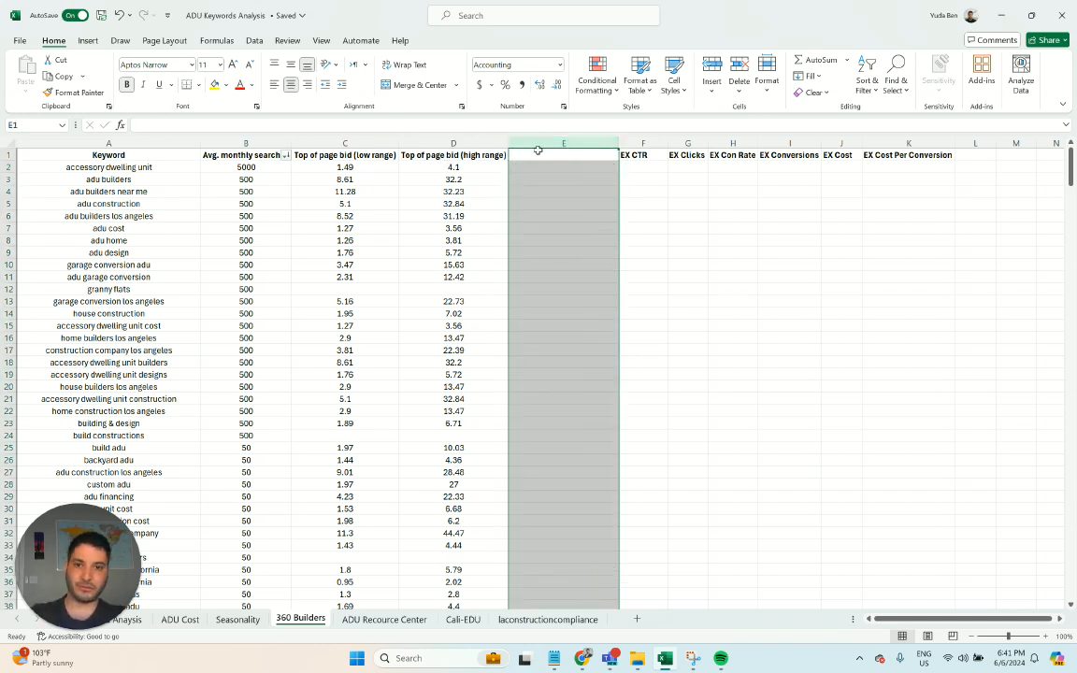
left_click(539, 152)
type("AVG CPC")
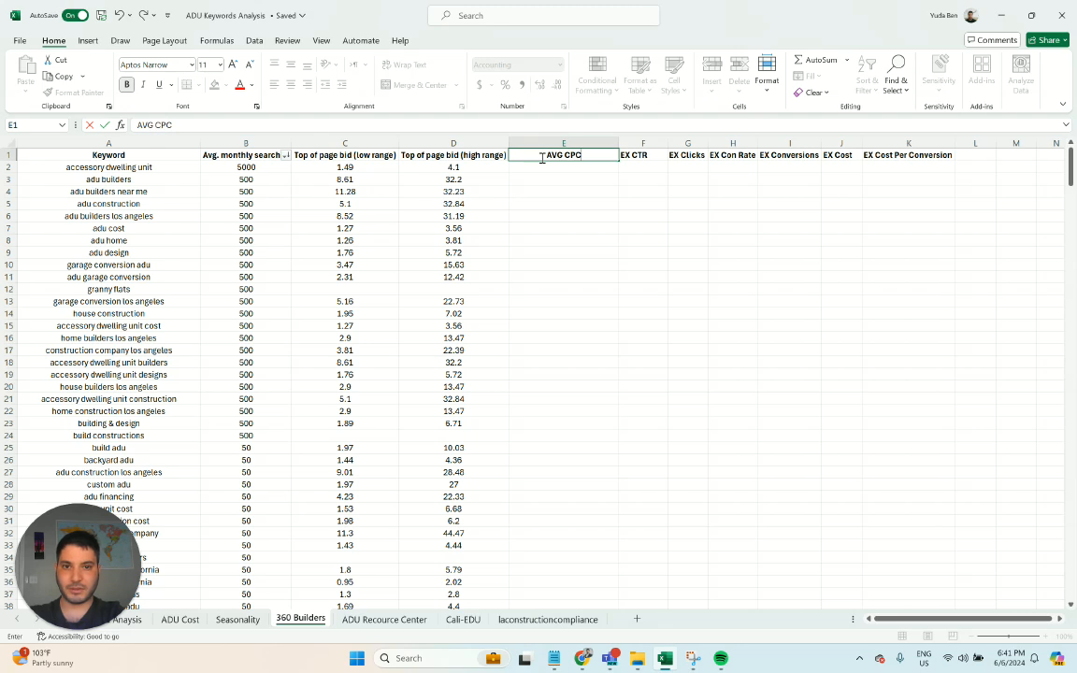
key("Return")
- Enter =D2+C2+/2 in E2, accept the suggested correction to =D2+C2+2, and fill it down the AVG CPC column
type("=")
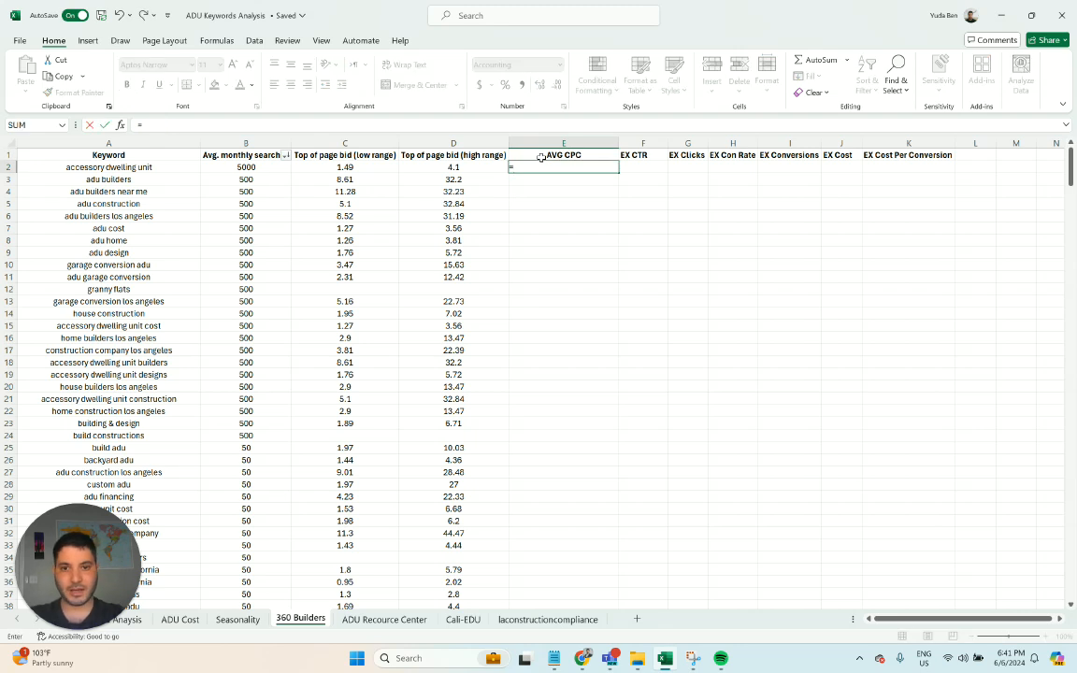
left_click(457, 167)
type("+")
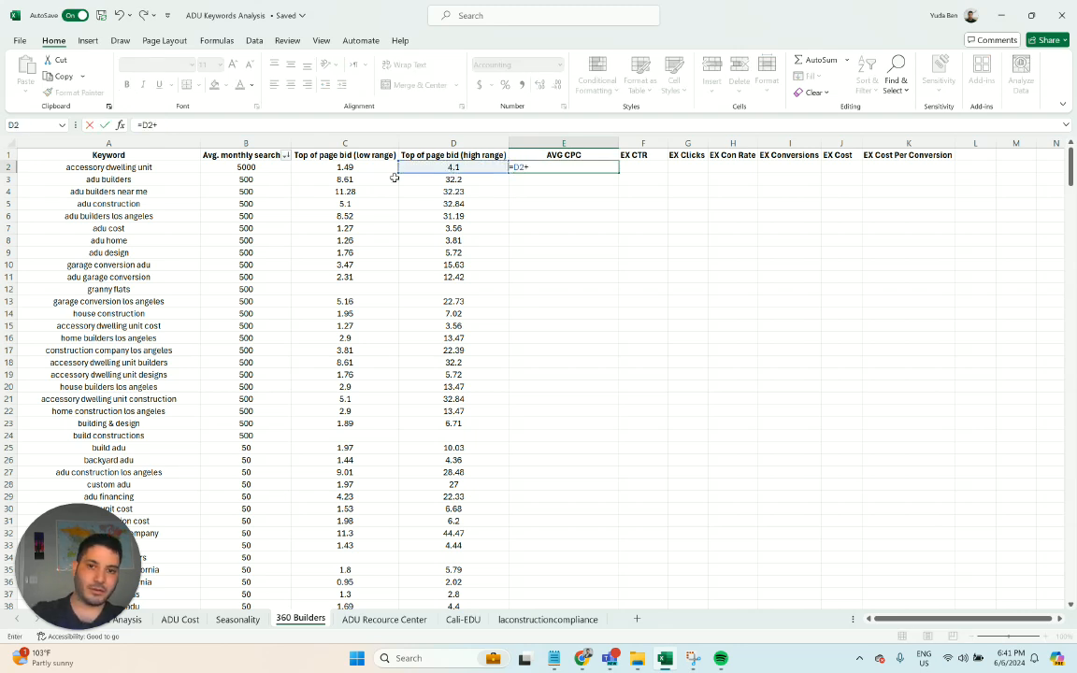
left_click(387, 170)
type("+/")
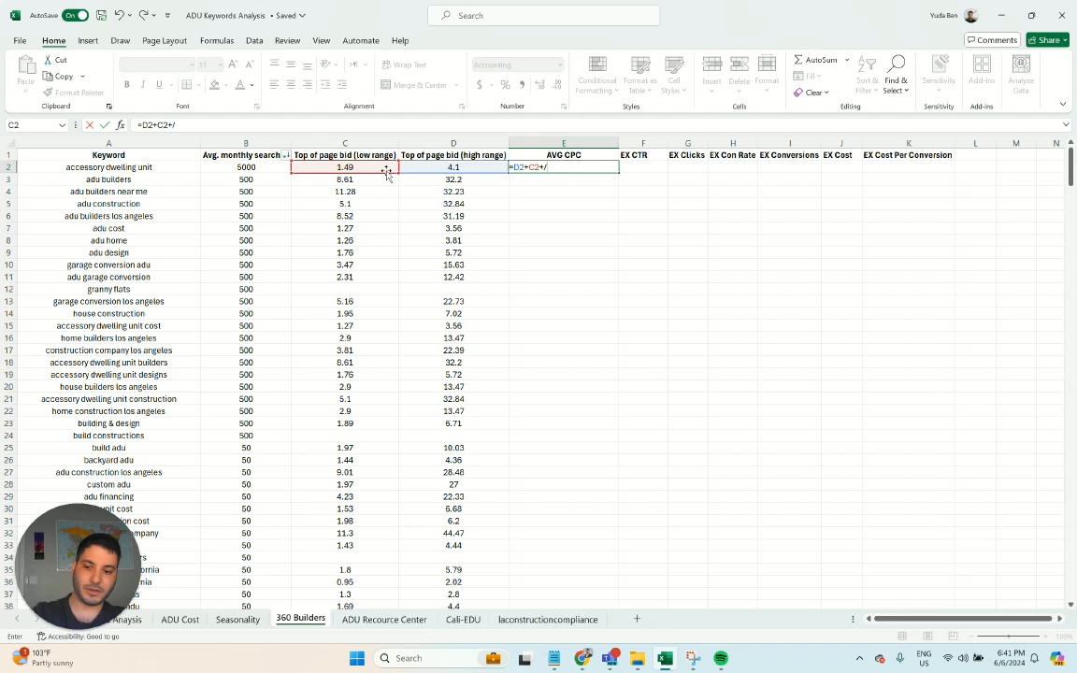
type("2")
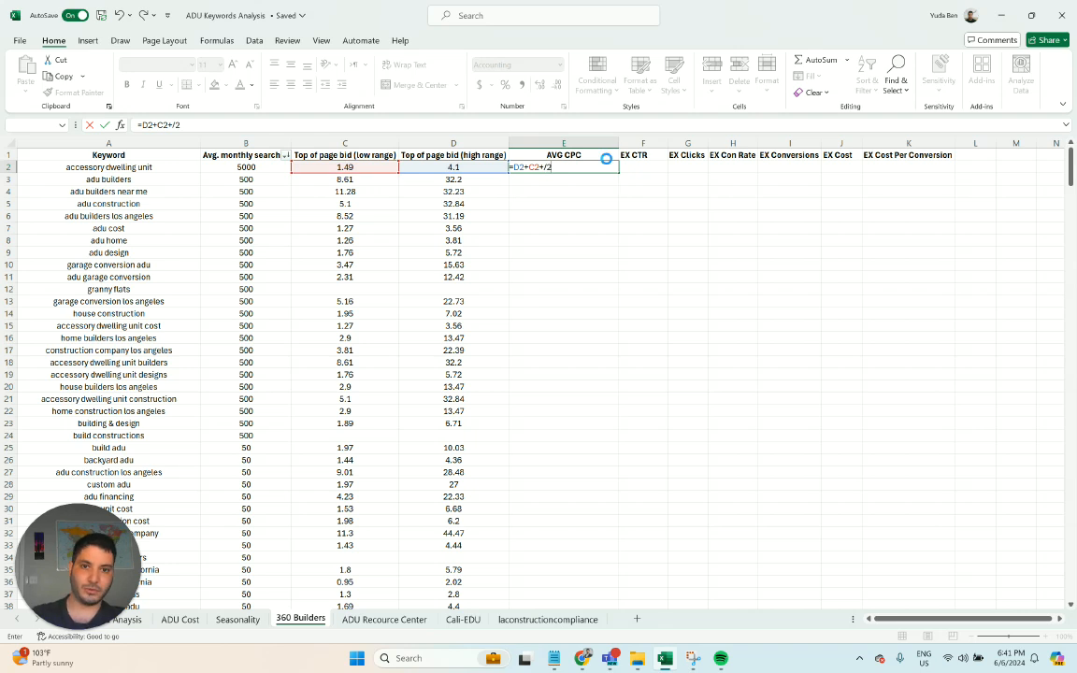
key("Return")
key("Return")
left_click(606, 169)
double_click(618, 172)
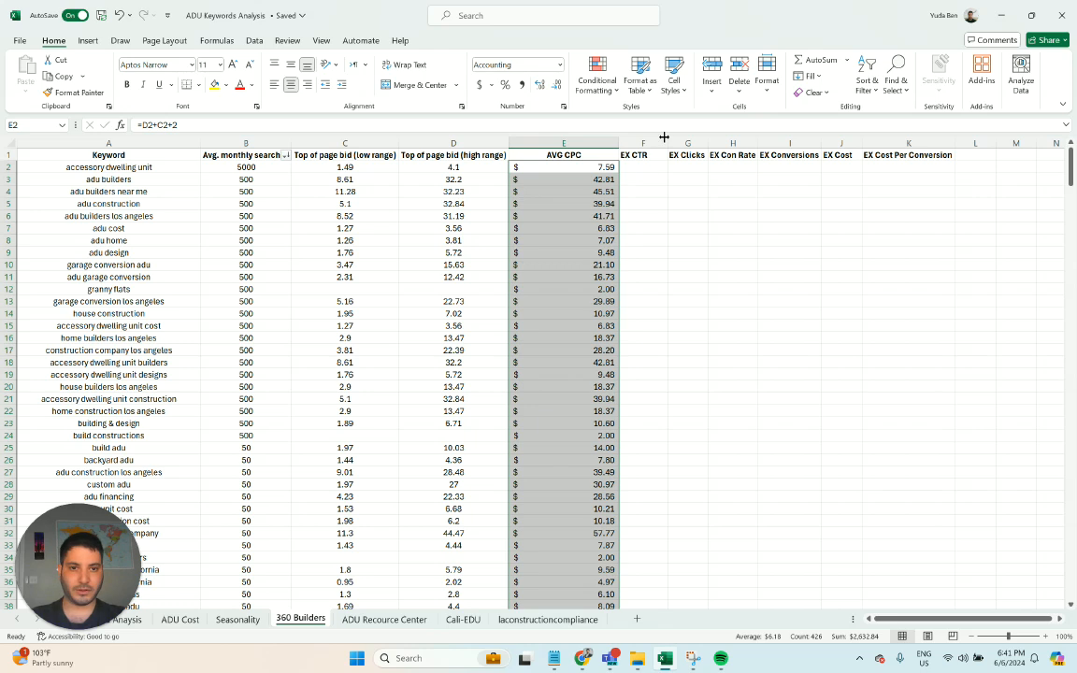
- Widen the EX CTR column slightly and fill it with 6.85% from F2 down
left_click_drag(665, 143, 675, 143)
left_click(645, 166)
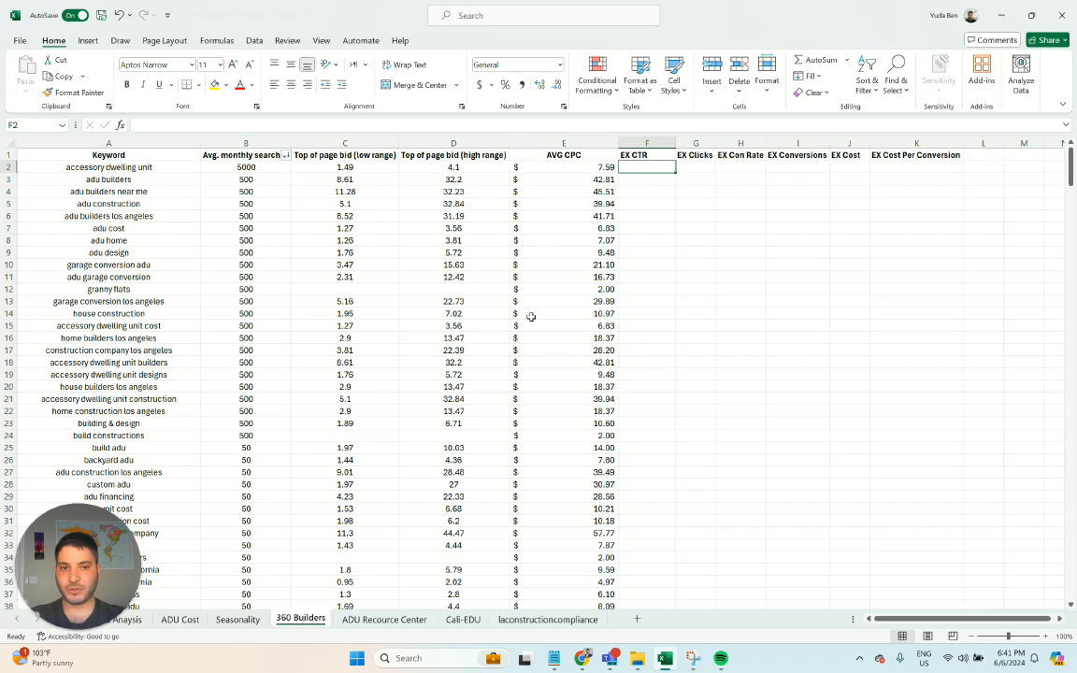
left_click(36, 276)
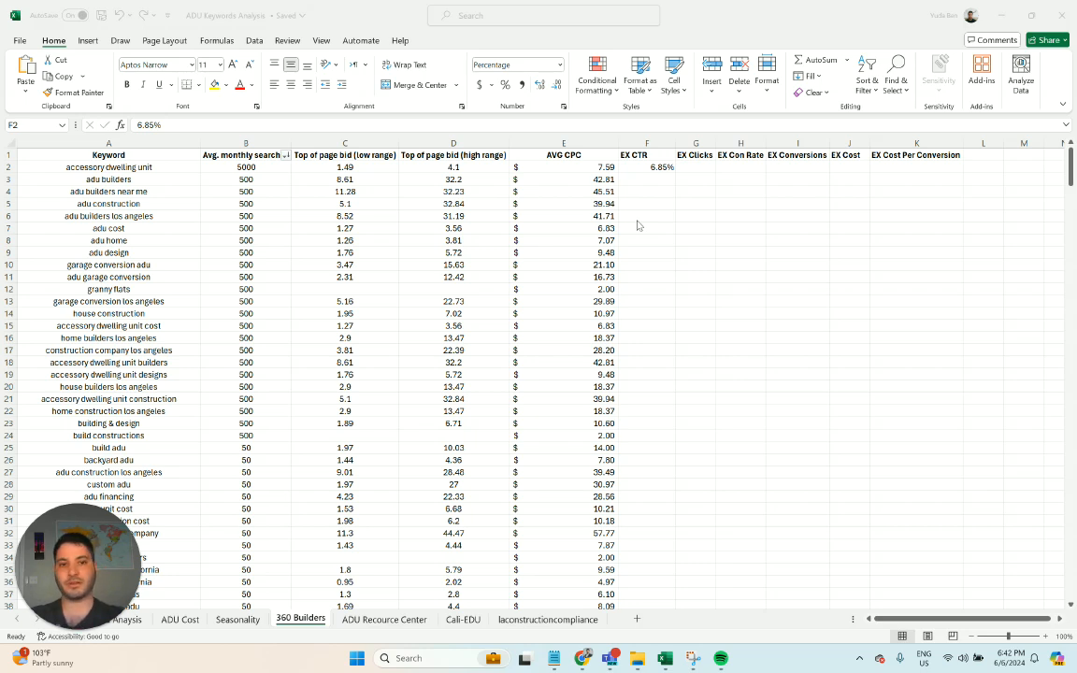
left_click(648, 169)
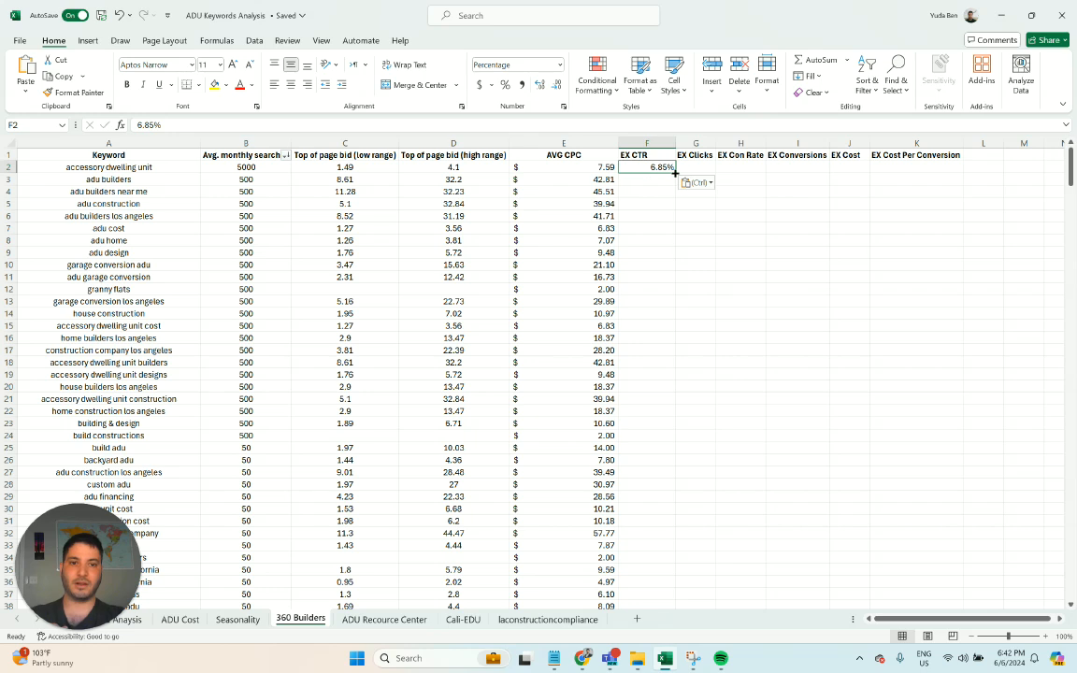
double_click(675, 173)
- Centre the contents of all cells in the keyword sheet horizontally
left_click(651, 201)
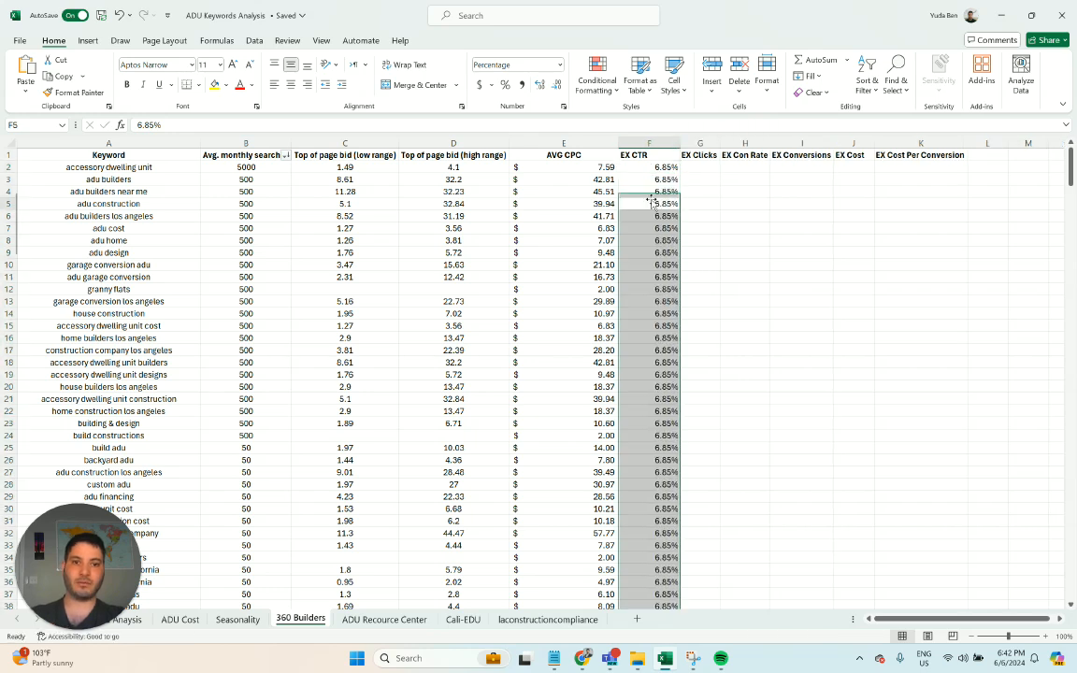
key("ctrl+a")
left_click(293, 86)
left_click(690, 213)
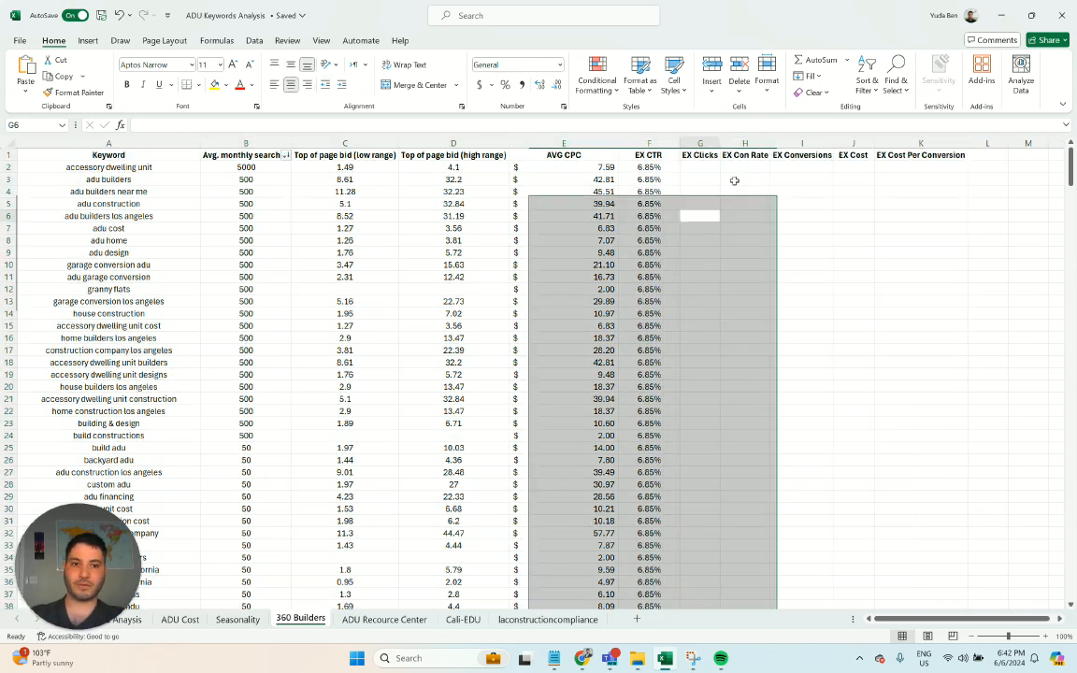
- Widen the EX Clicks column (column G)
left_click(710, 168)
left_click_drag(720, 144, 748, 143)
left_click(723, 178)
- Calculate the expected clicks with =F2*B2 in G2 and fill the formula down the EX Clicks column
double_click(717, 169)
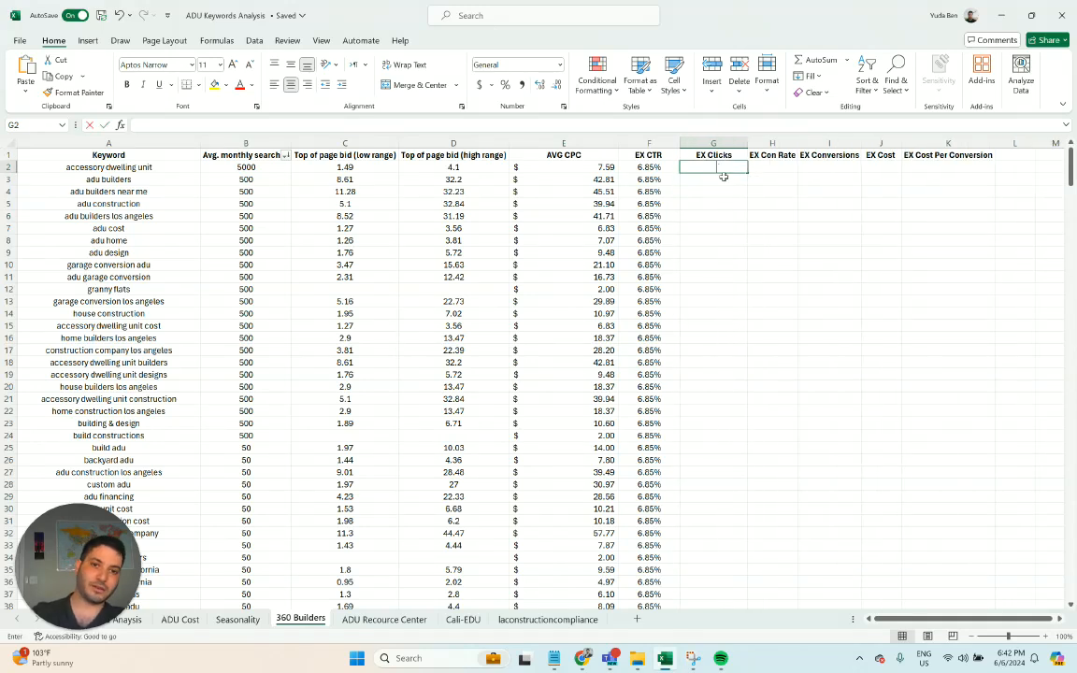
type("=")
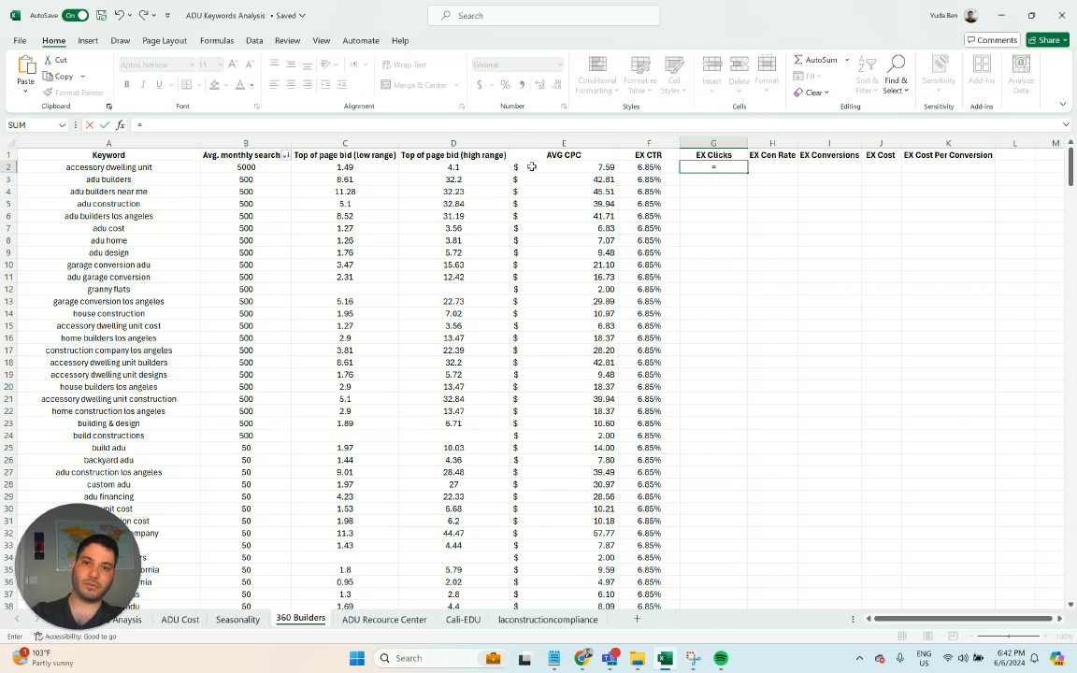
left_click(656, 167)
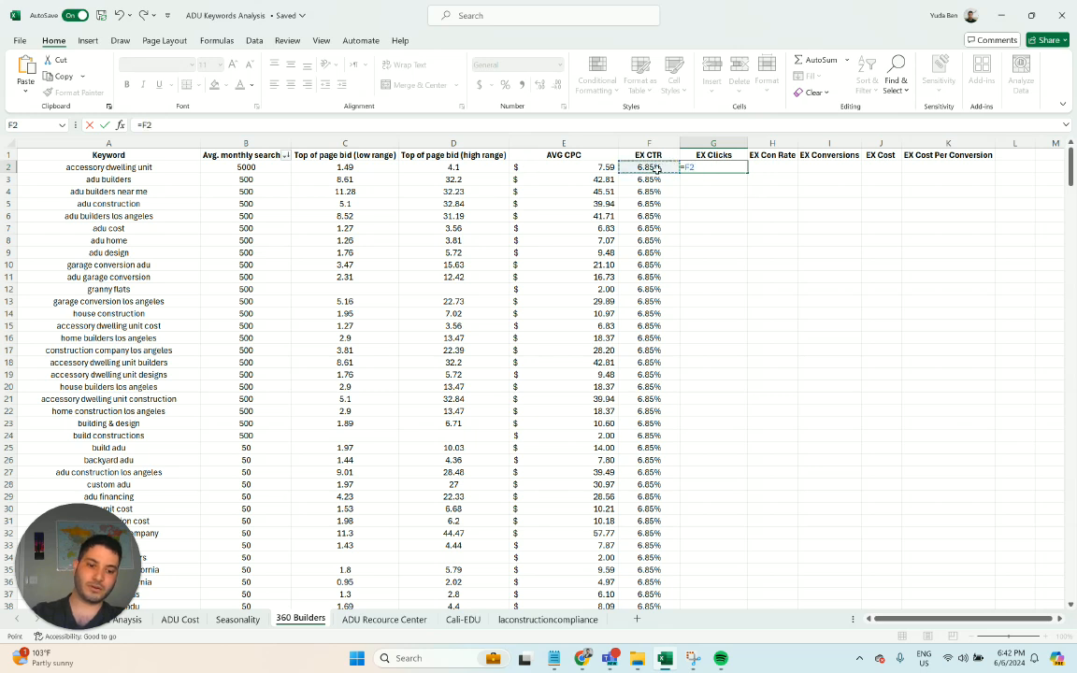
type("+")
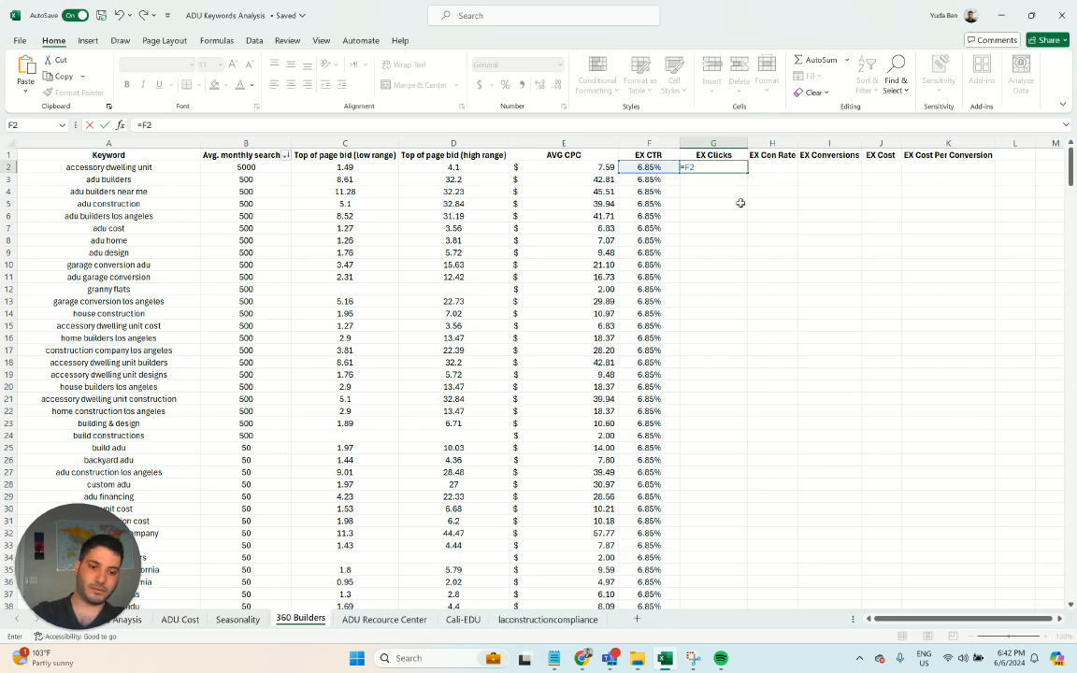
left_click(34, 283)
left_click(712, 170)
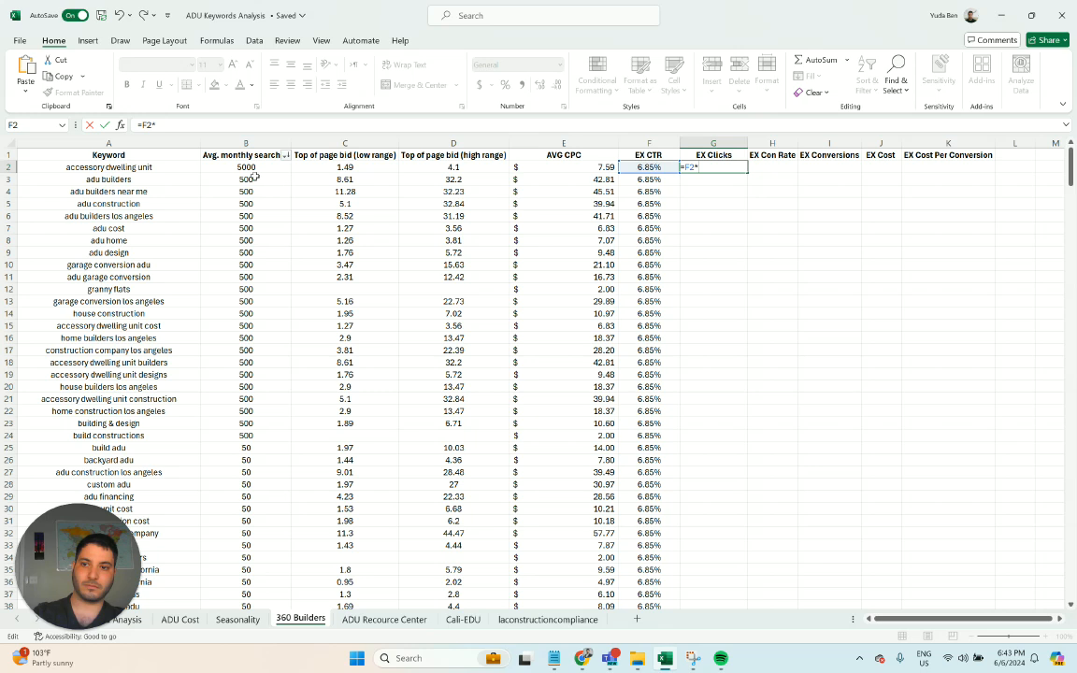
type("*")
left_click(235, 168)
key("Return")
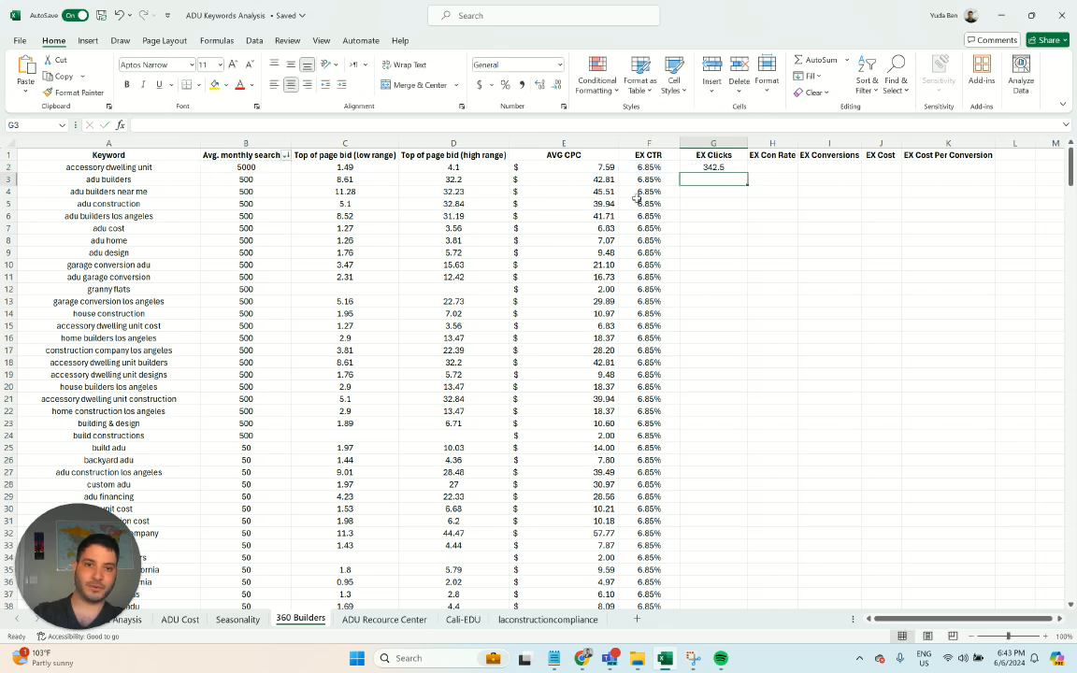
left_click(728, 167)
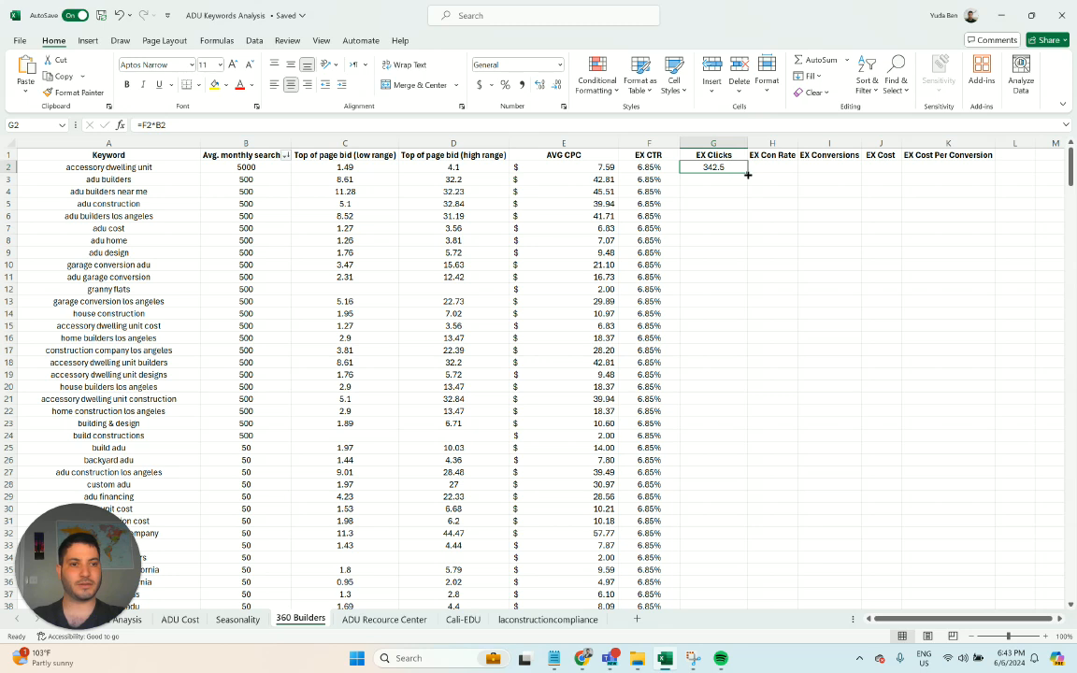
double_click(746, 173)
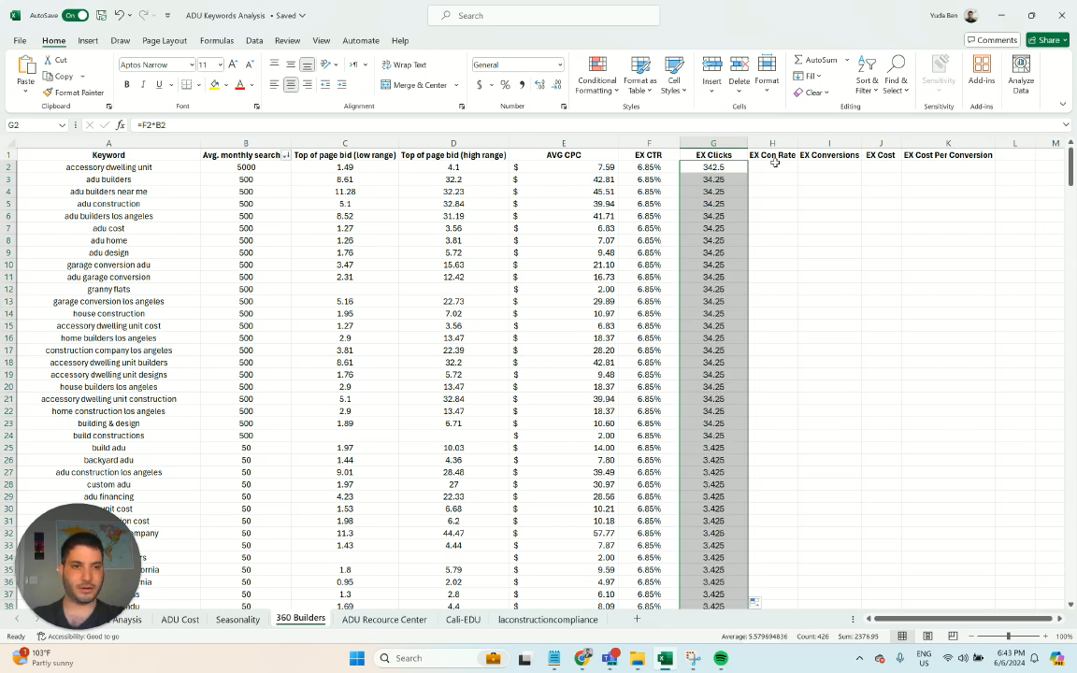
- Widen the EX Con Rate column and fill it with 6% from H2 down
left_click(772, 167)
left_click_drag(796, 140, 834, 140)
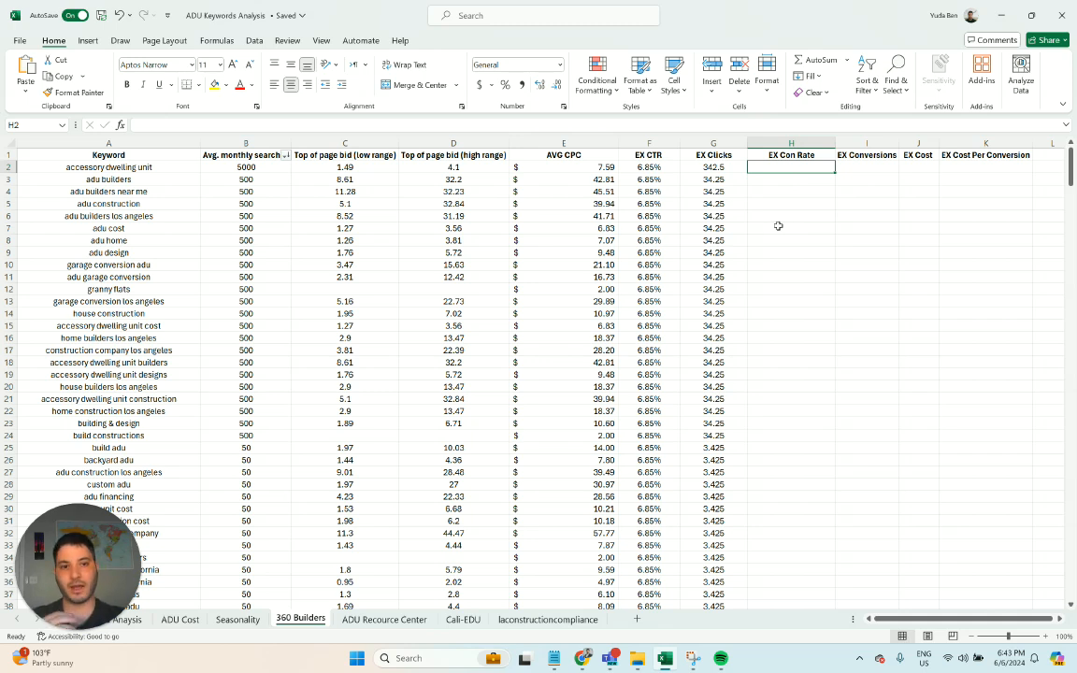
type("=")
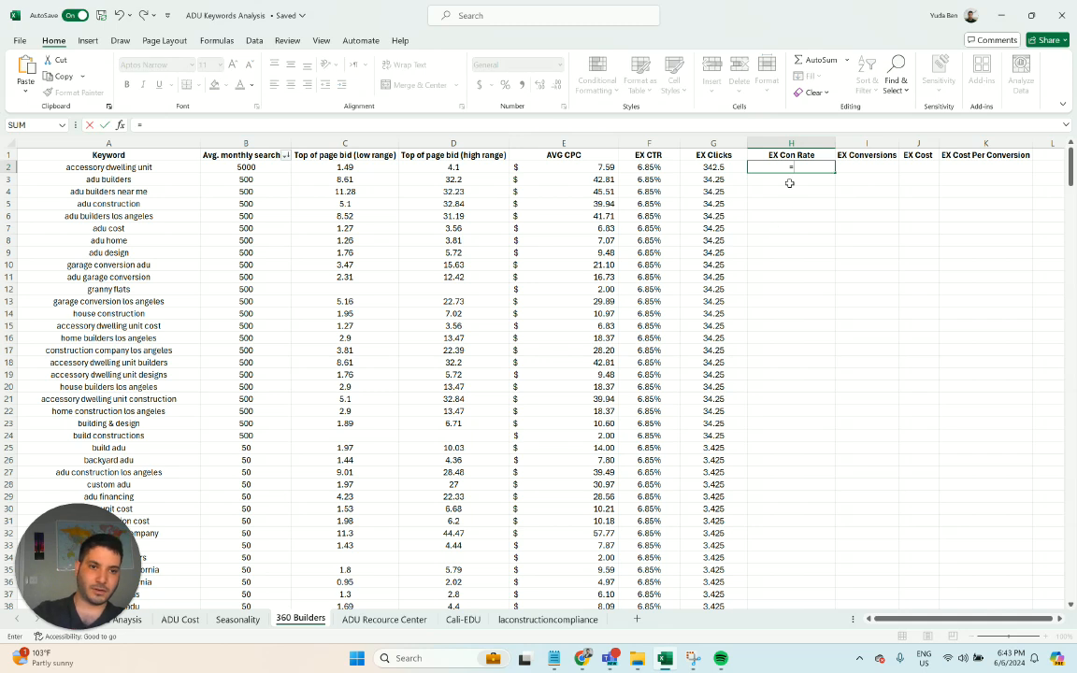
key("Escape")
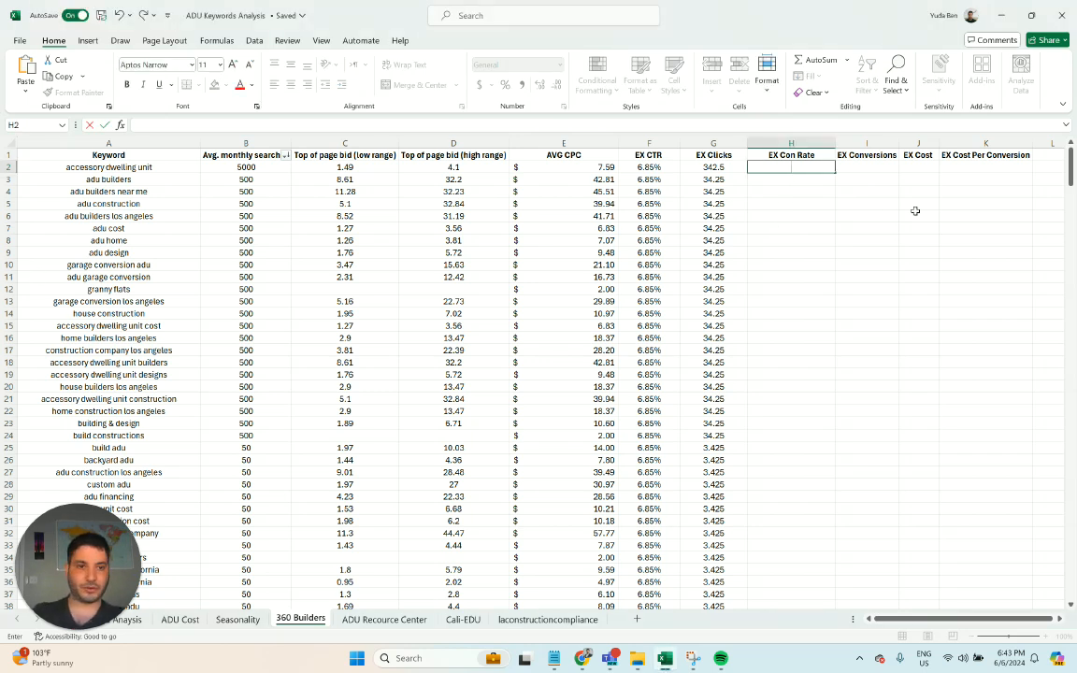
type("6%")
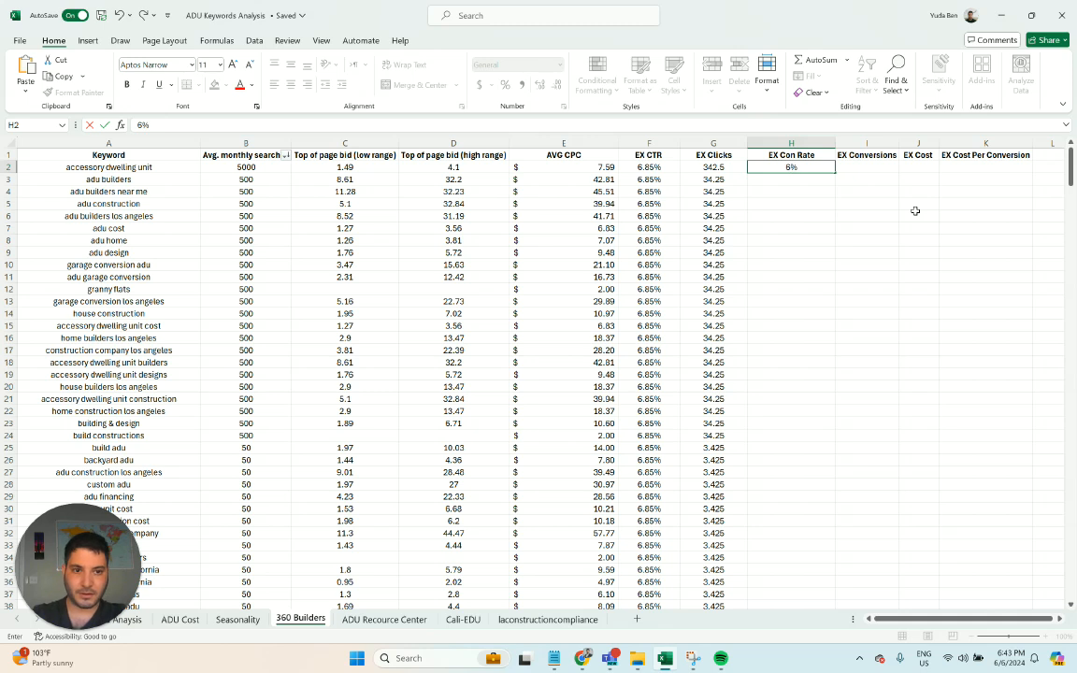
key("ctrl+Return")
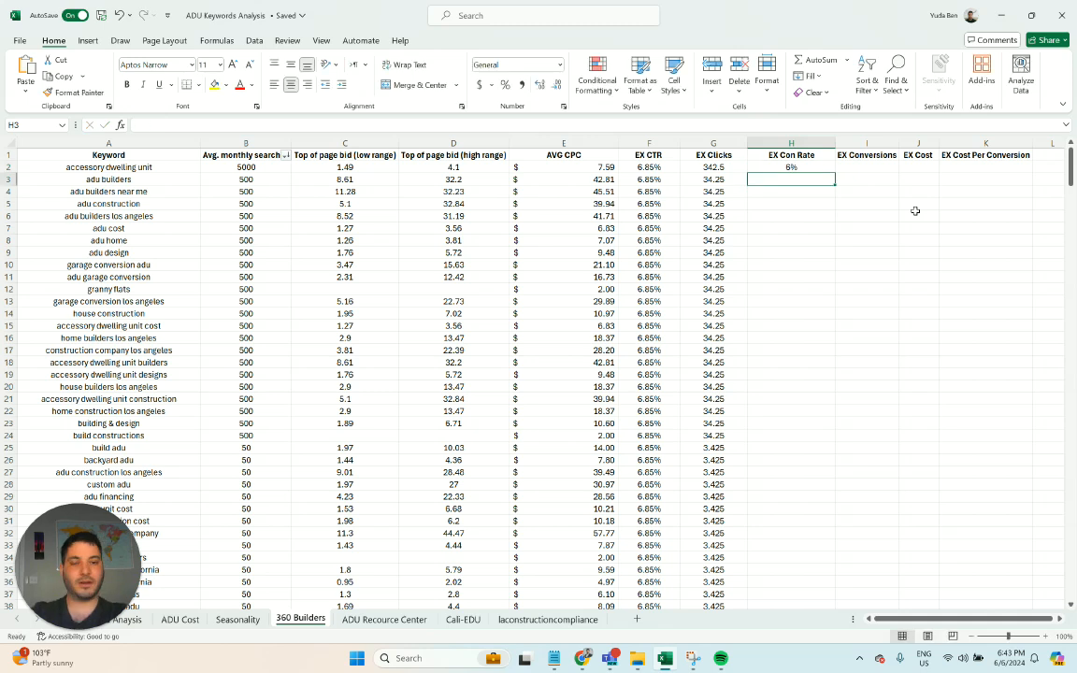
double_click(831, 168)
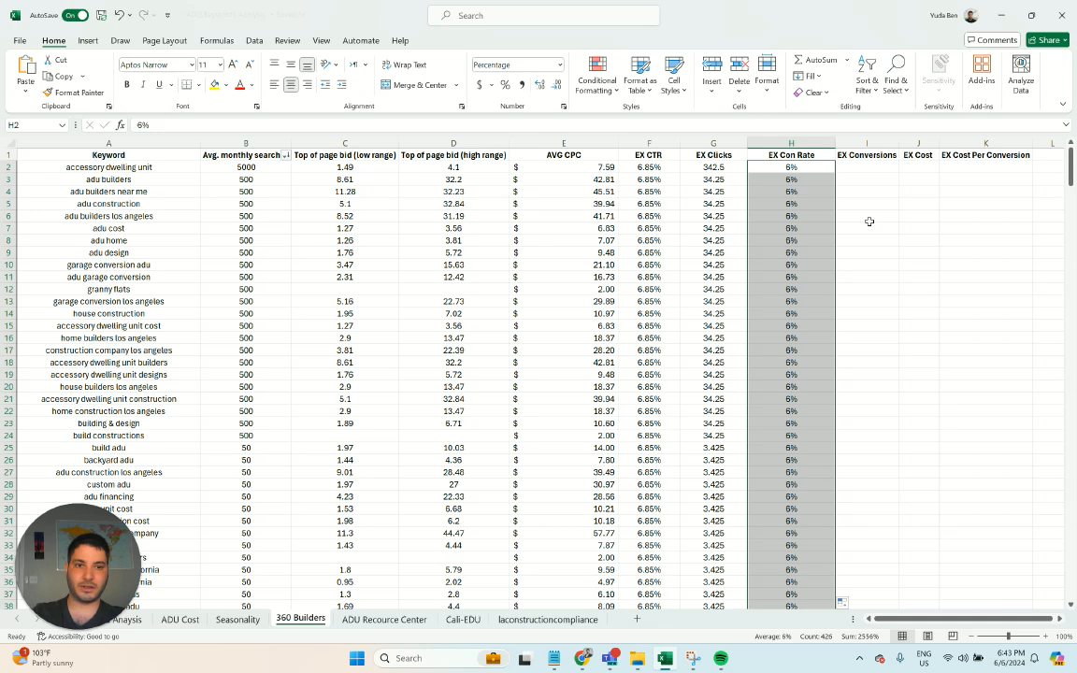
- Widen the EX Conversions column slightly, enter =G2*H2 in I2 and fill it down the column
left_click_drag(897, 148, 907, 147)
left_click(887, 169)
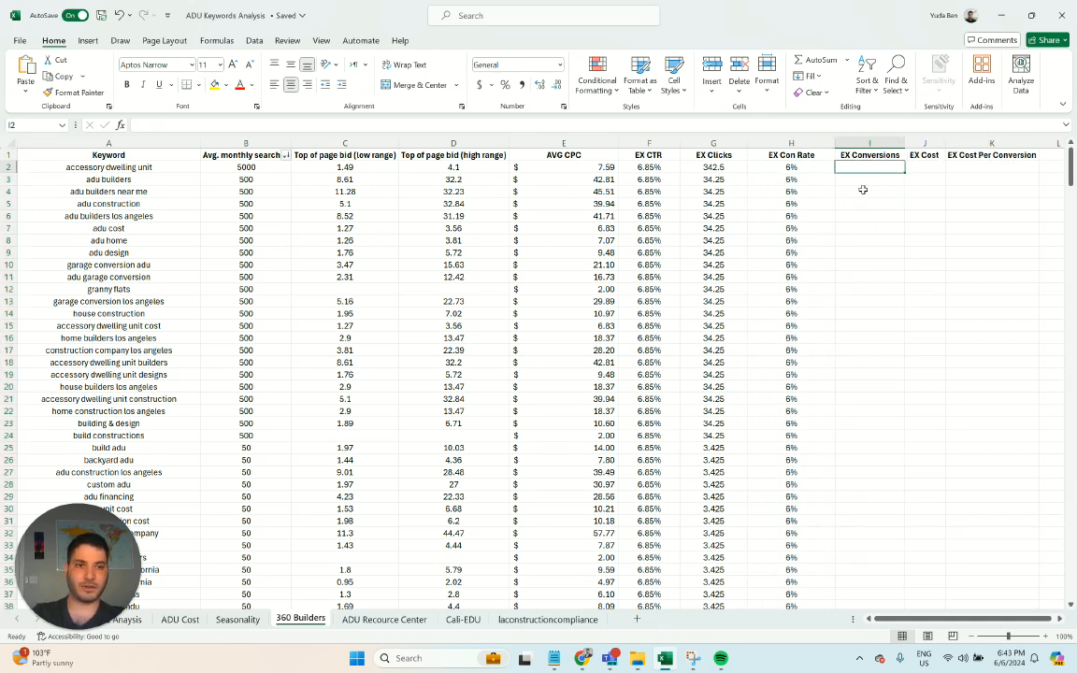
type("=")
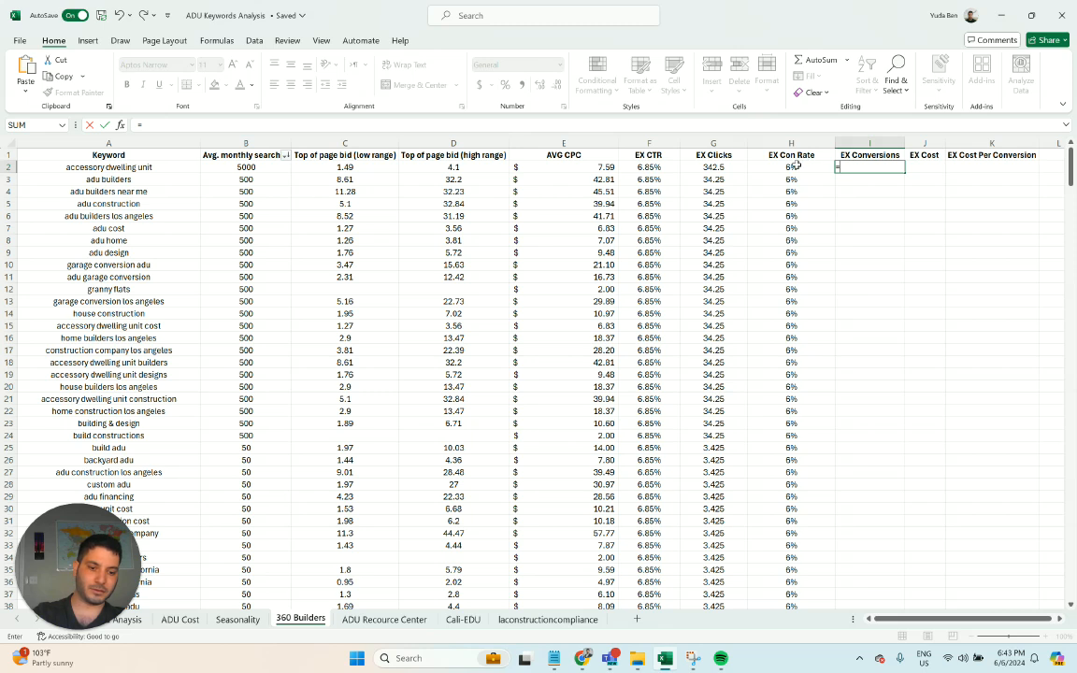
left_click(682, 169)
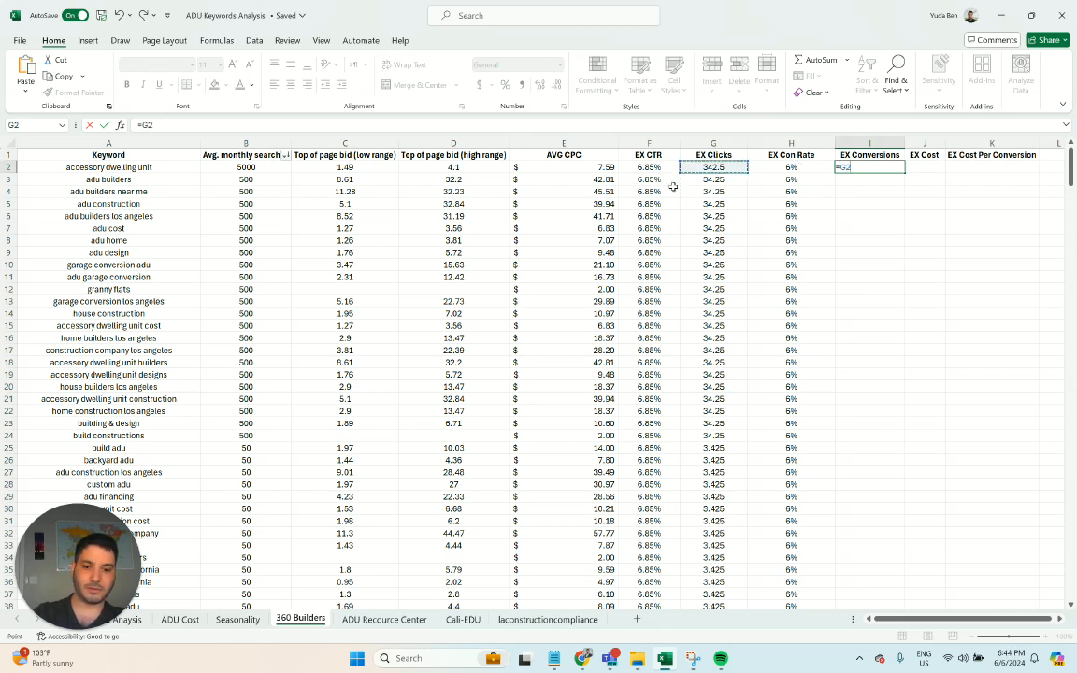
type("*")
left_click(789, 166)
key("Return")
left_click(889, 166)
double_click(904, 172)
left_click(921, 168)
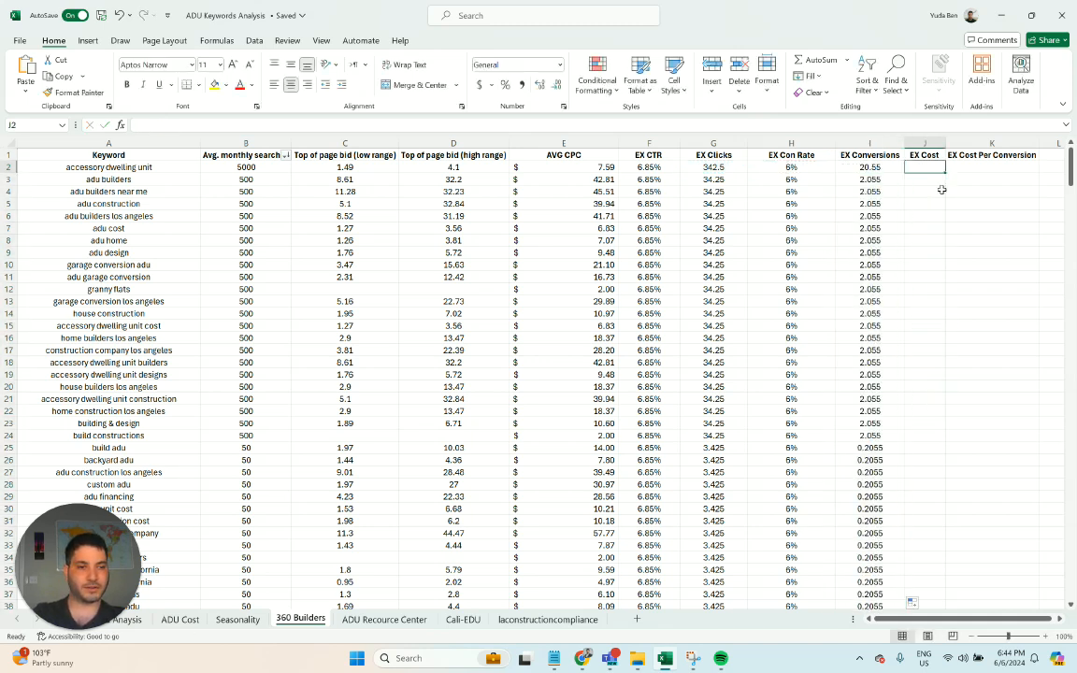
type("=")
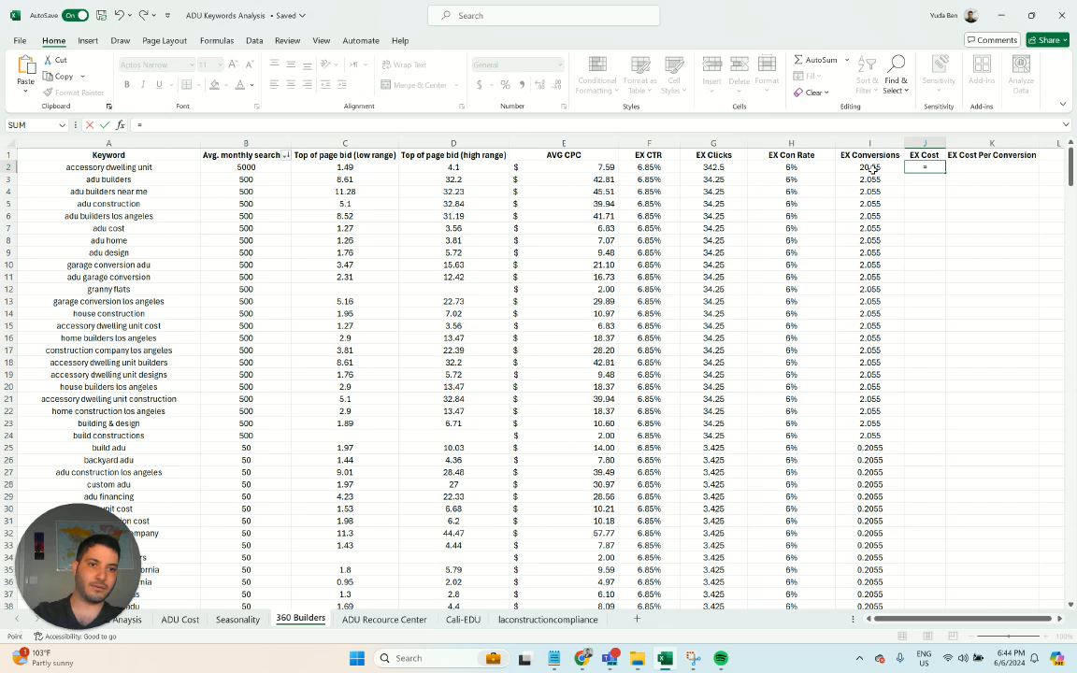
left_click(861, 168)
type("*")
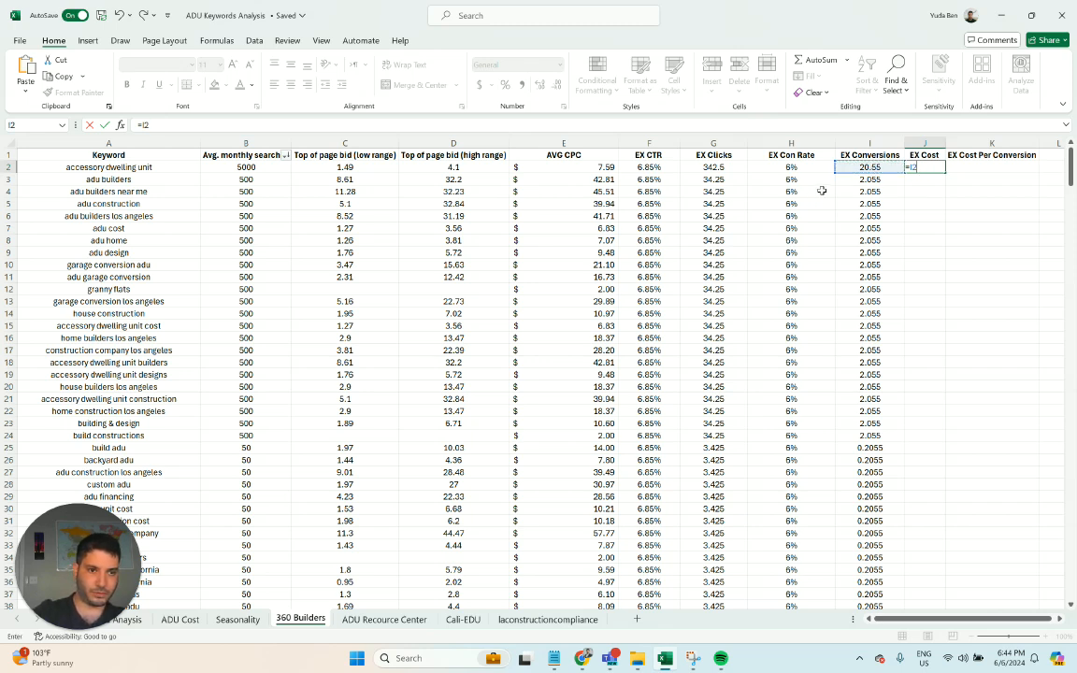
key("Return")
- Calculate the expected cost with =G2*E2 in J2 and fill the formula down the EX Cost column
left_click(925, 168)
type("=")
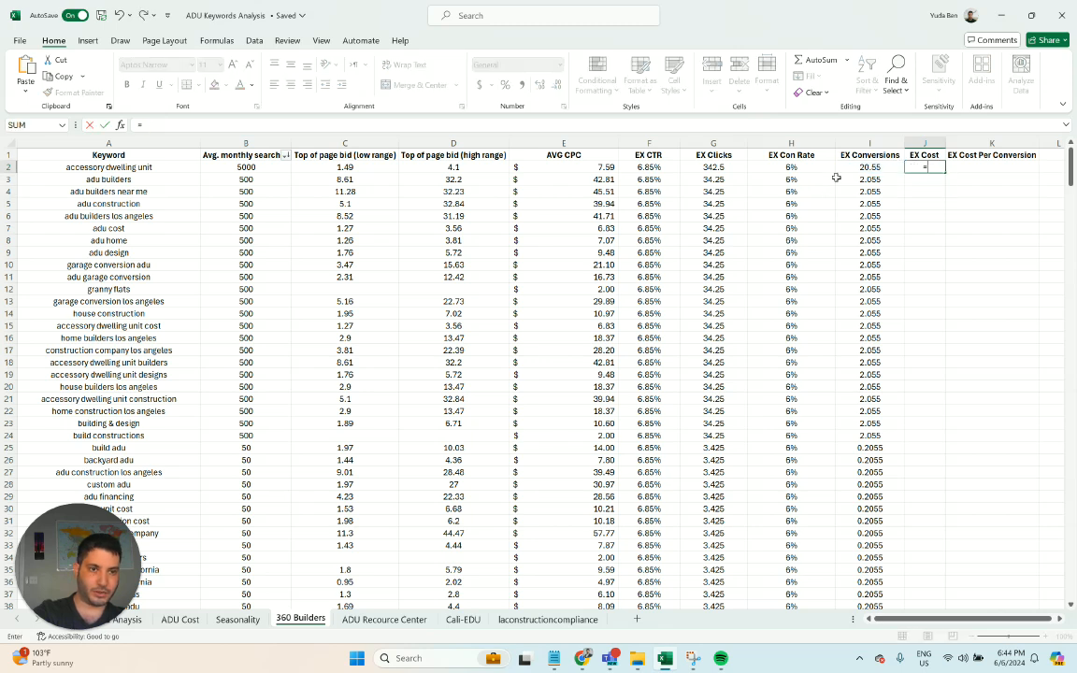
left_click(716, 169)
type("*")
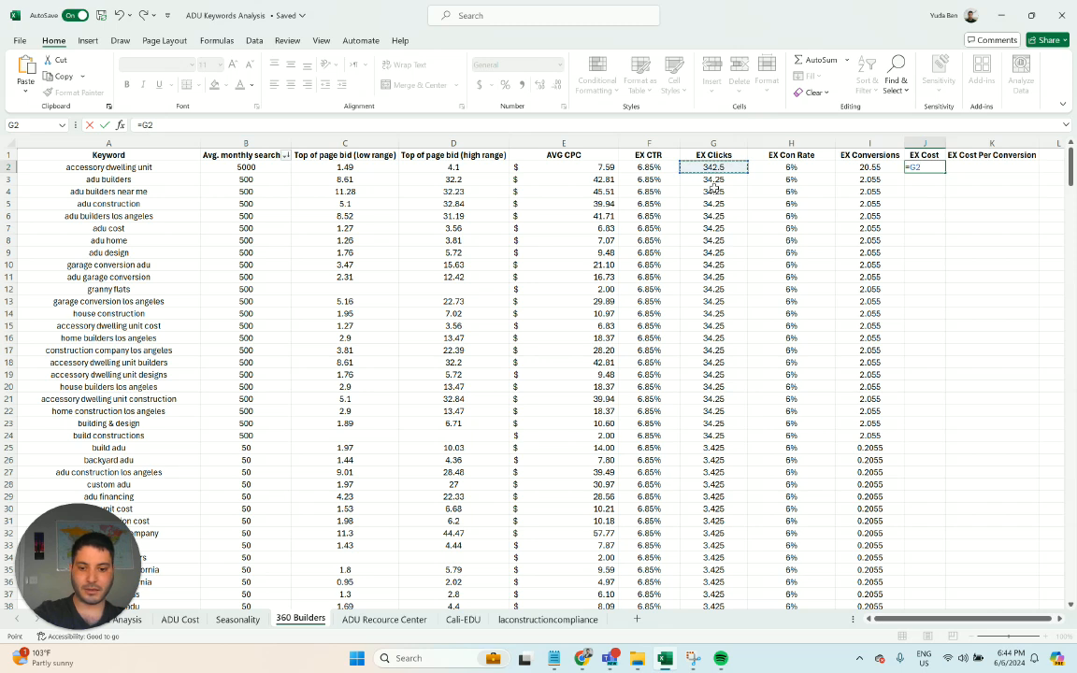
left_click(585, 169)
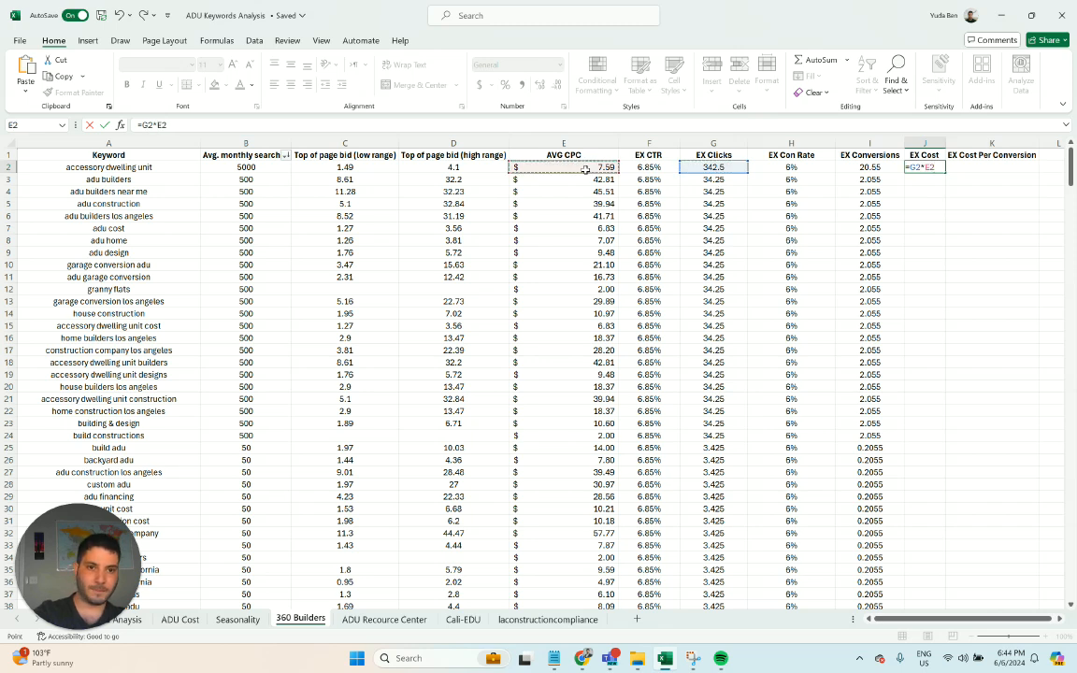
key("Return")
left_click(932, 168)
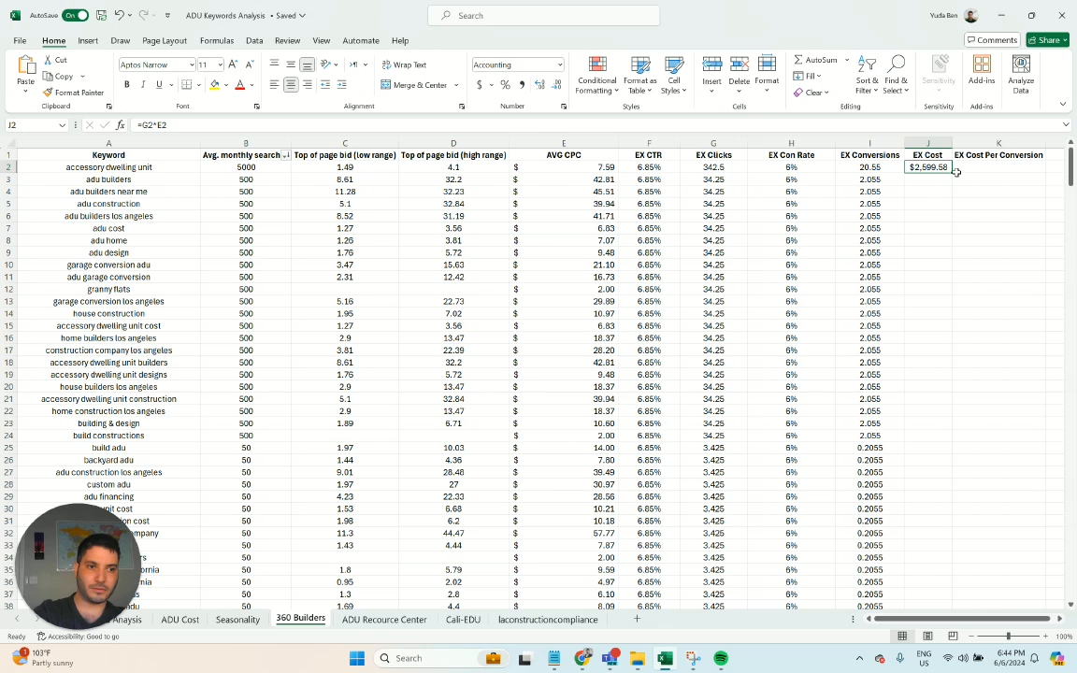
double_click(954, 172)
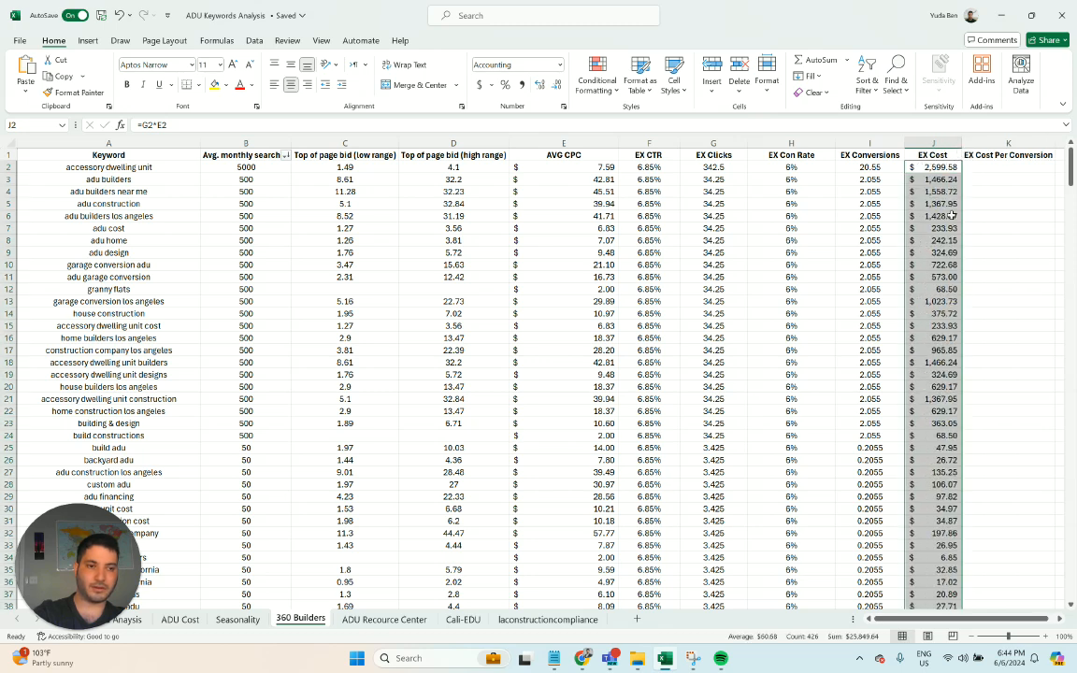
left_click(948, 141)
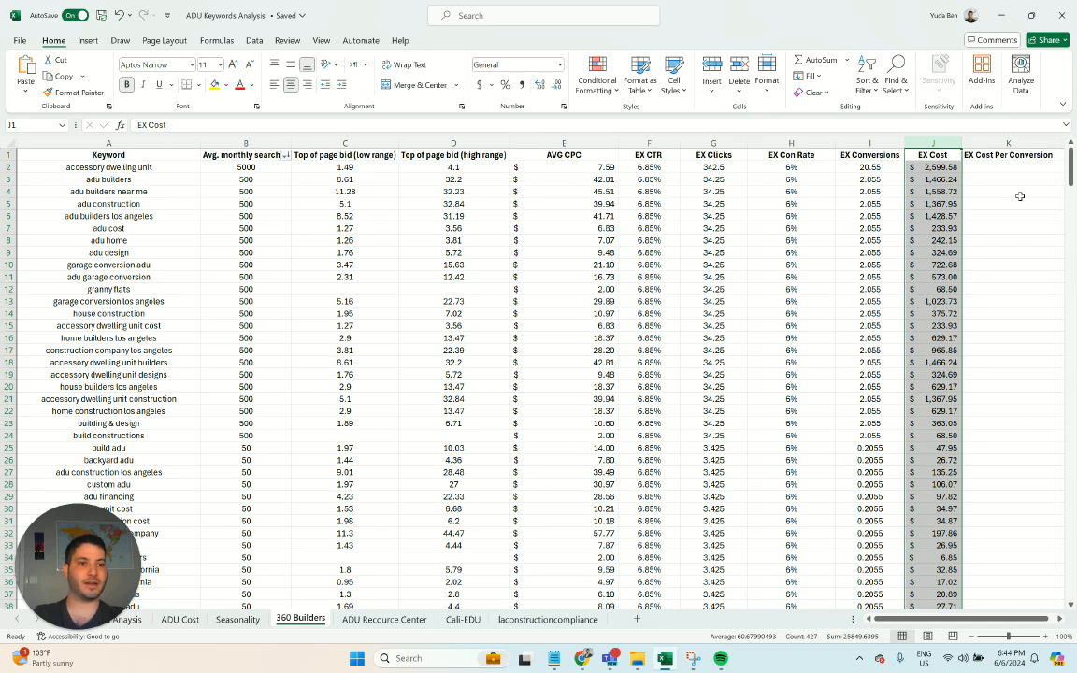
- Try calculating the expected cost per conversion with =I2/J2 in K2
left_click_drag(1019, 618, 1025, 620)
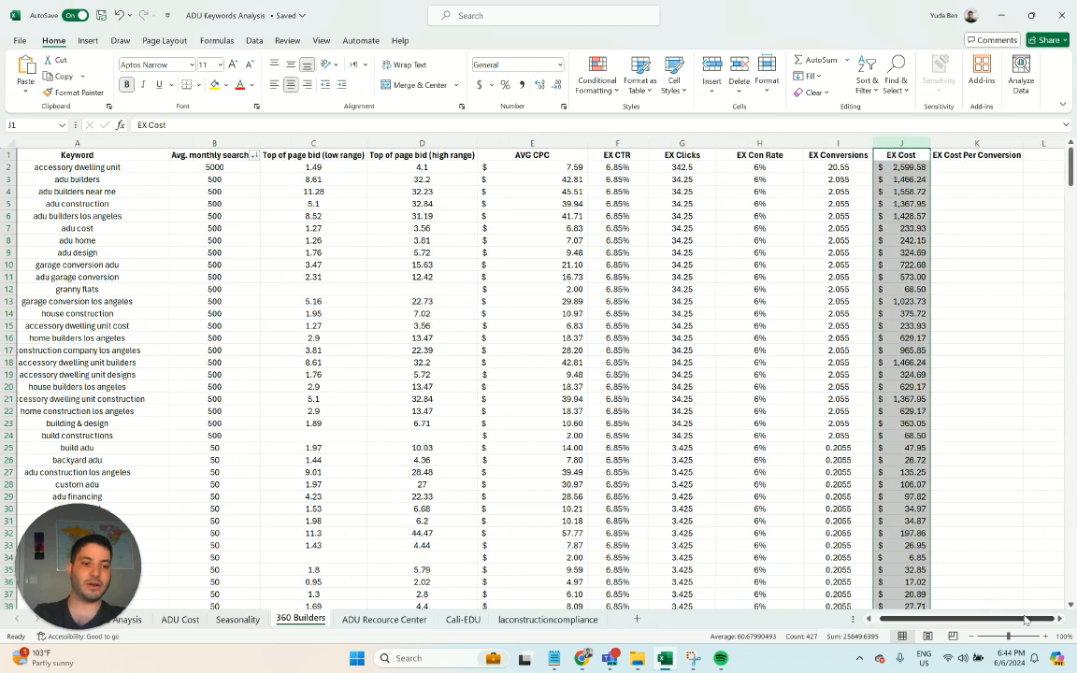
left_click(978, 167)
type("=")
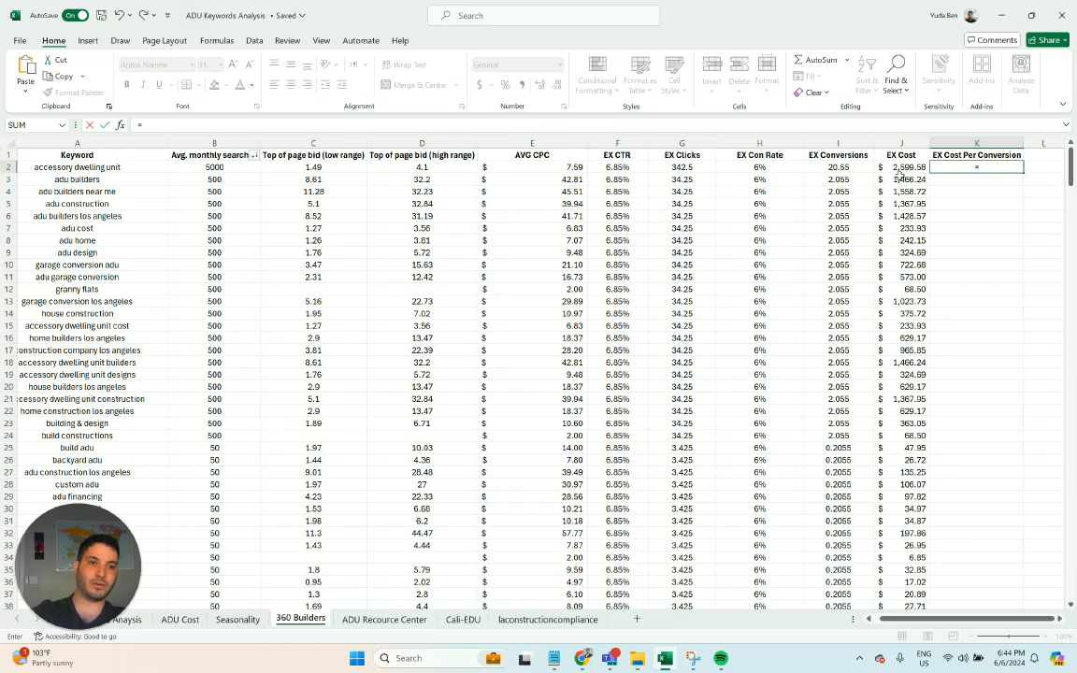
left_click(858, 170)
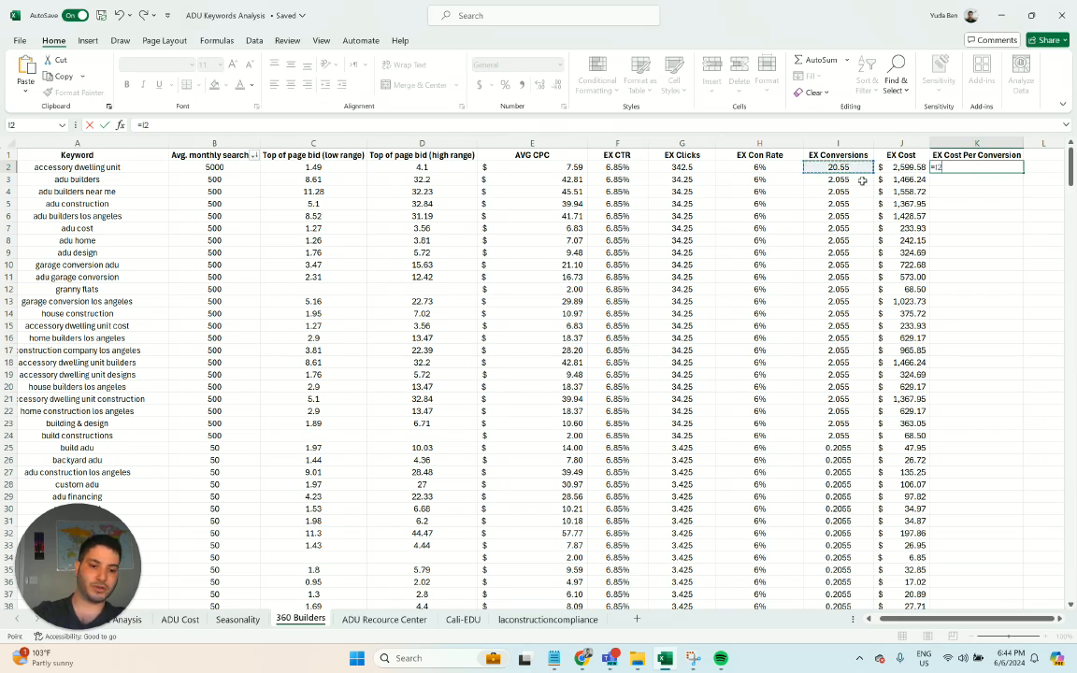
type("/")
left_click(911, 168)
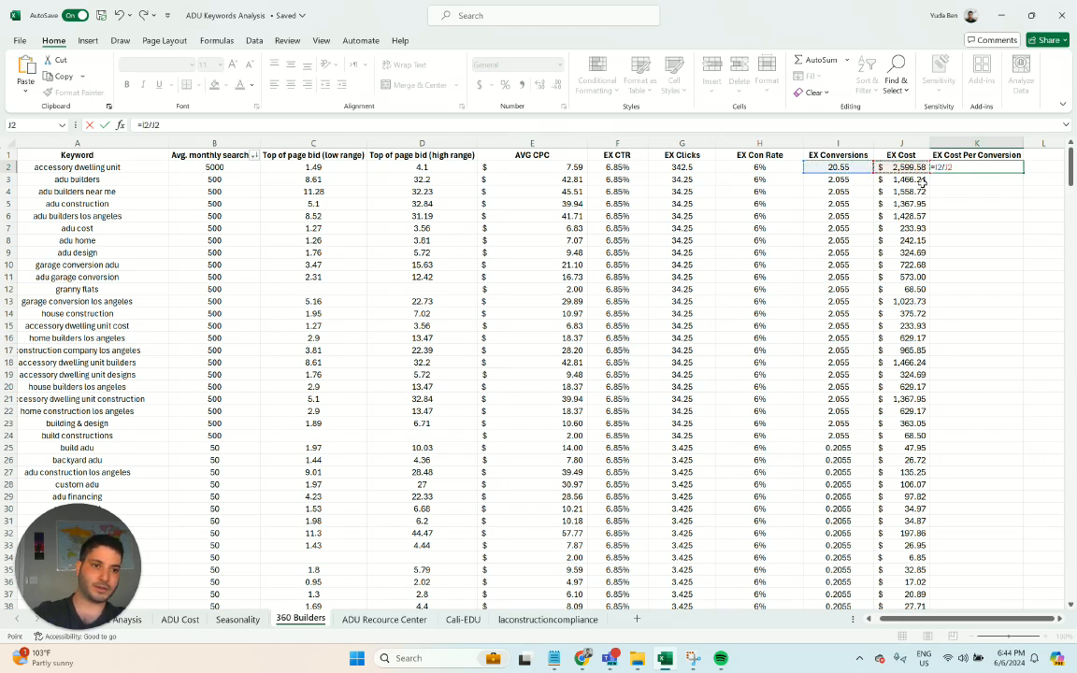
key("Return")
left_click(990, 155)
- Enter =J2/I2 in K2 and fill the formula down the EX Cost Per Conversion column
left_click(988, 172)
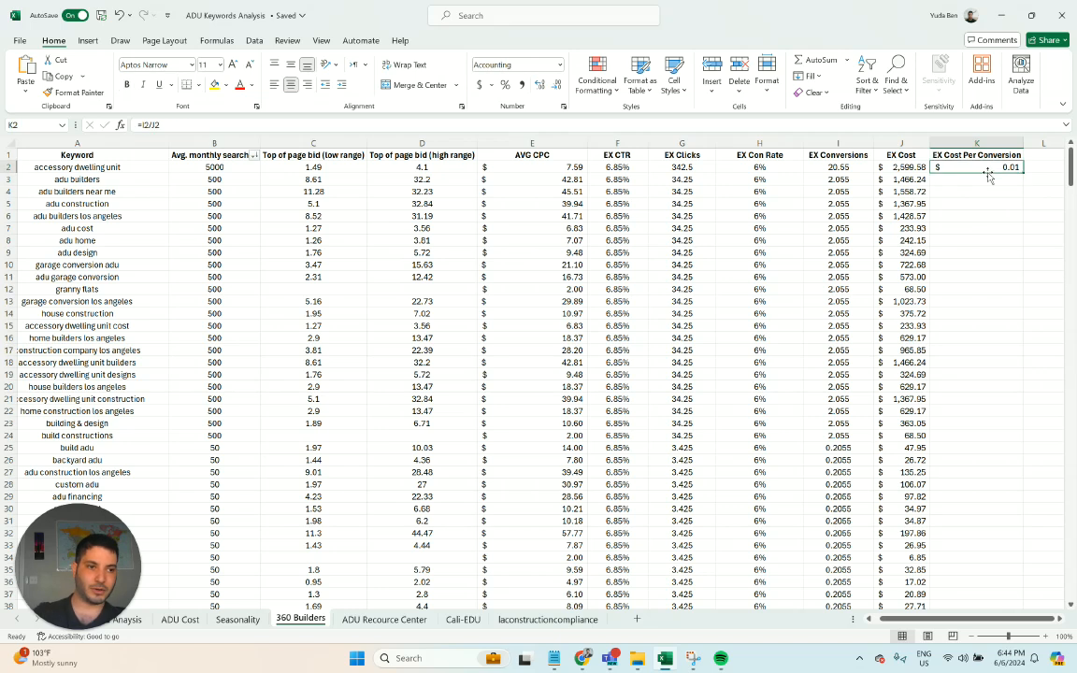
type("=")
left_click(912, 170)
type("/")
left_click(832, 167)
key("Return")
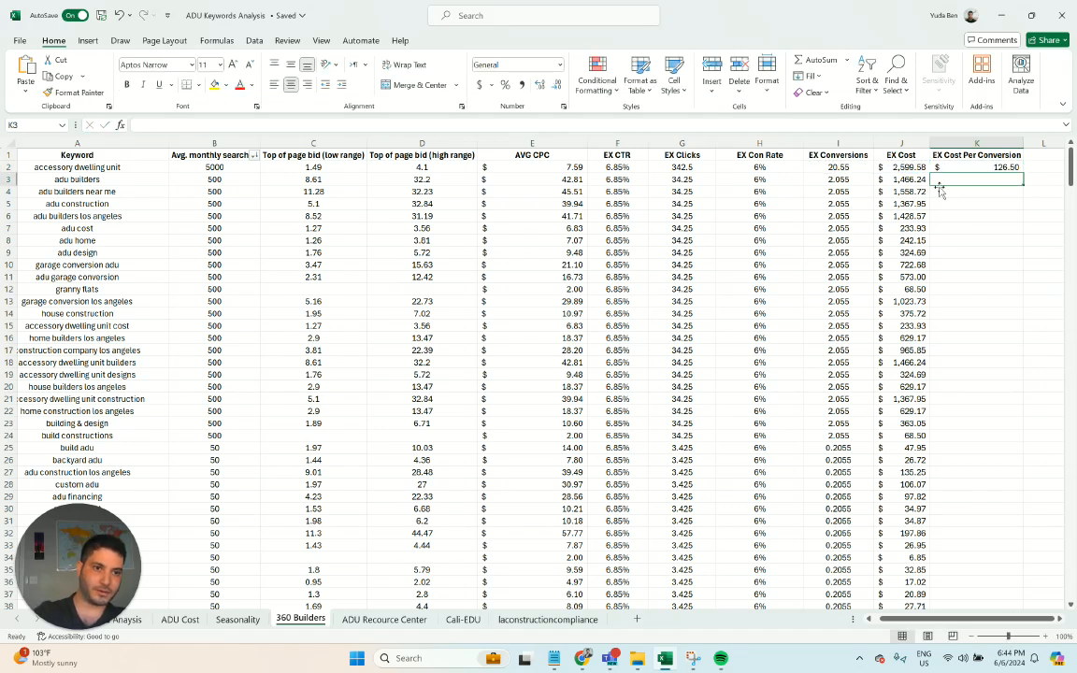
left_click(955, 170)
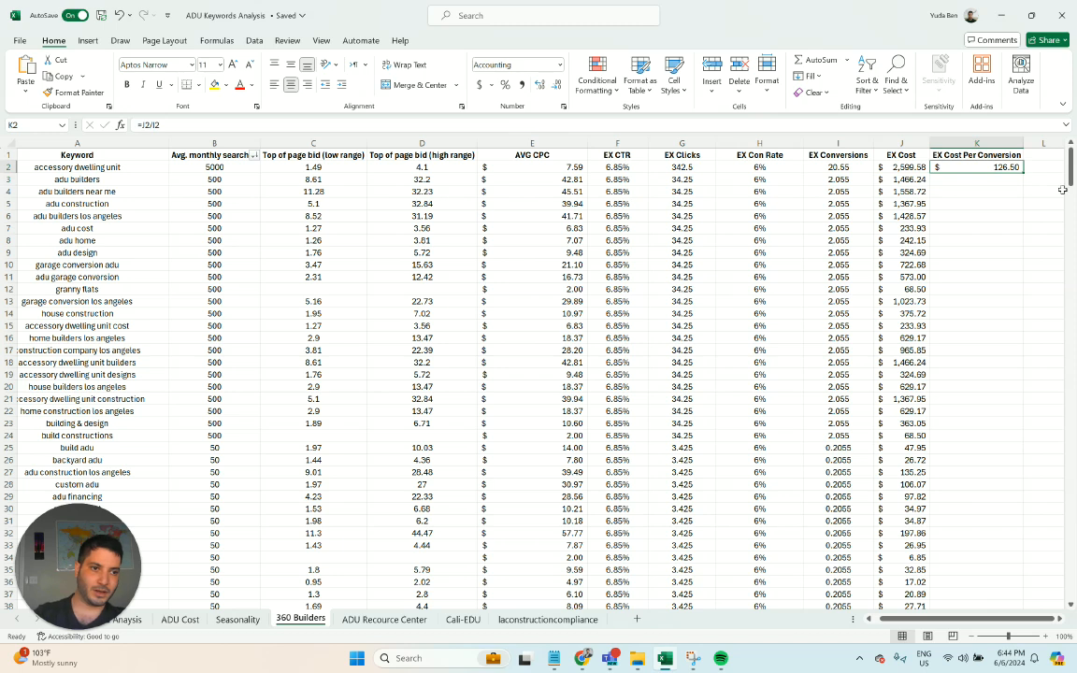
double_click(1012, 175)
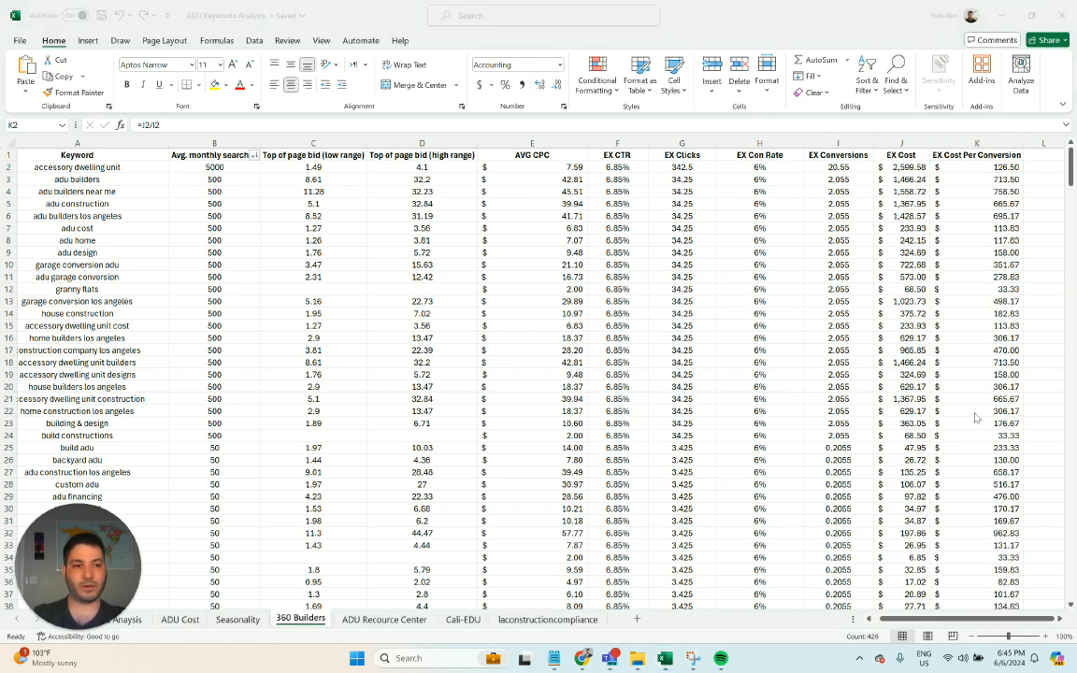
- Apply the Green - Yellow - Red color scale to the values in the EX Cost Per Conversion column
left_click(989, 142)
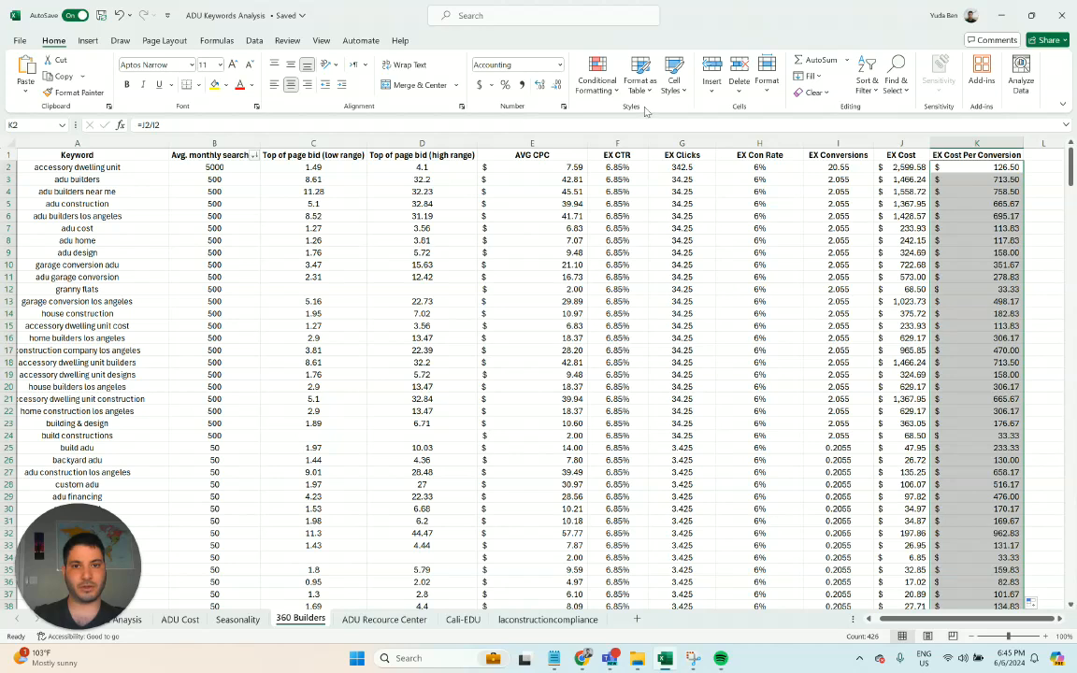
left_click(615, 91)
mouse_move(673, 194)
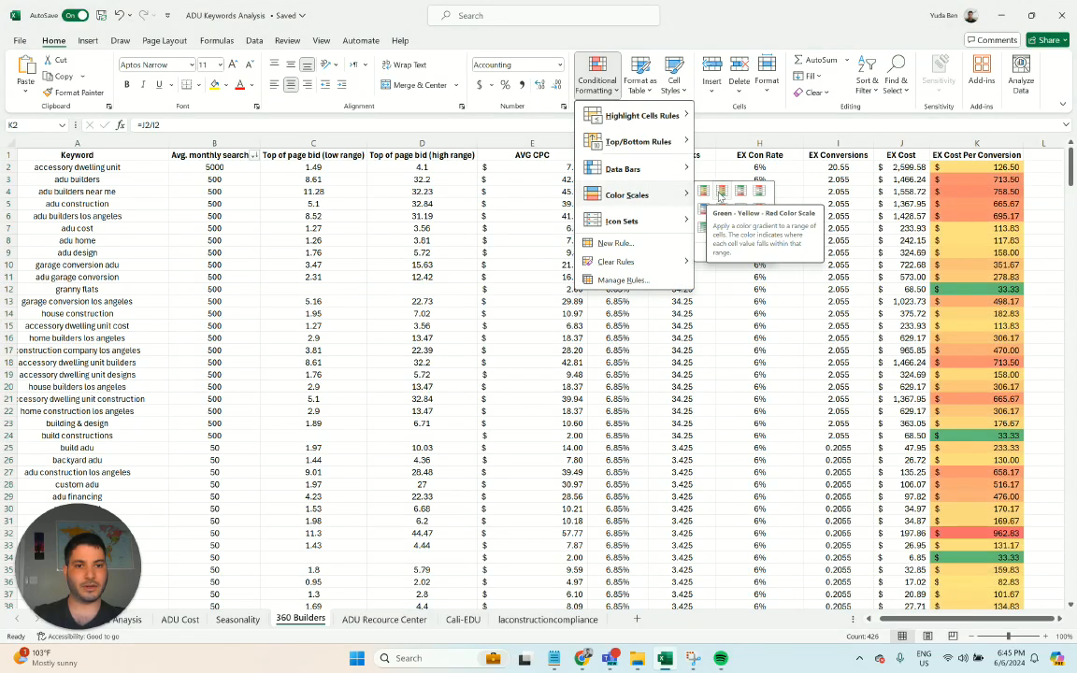
left_click(721, 191)
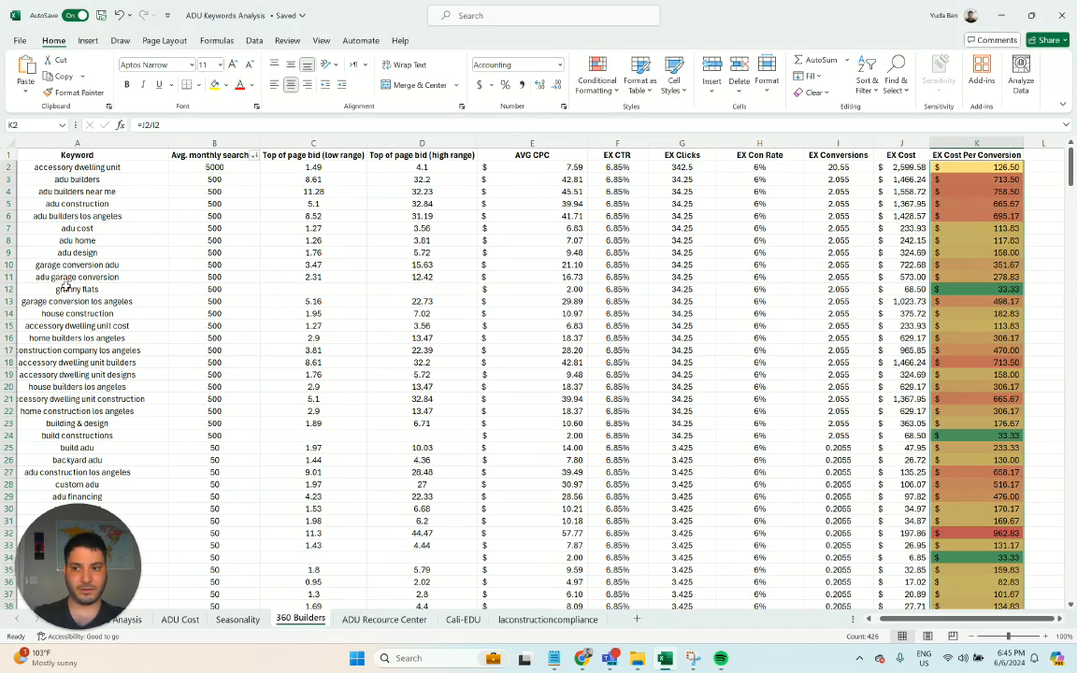
- Examine the color-coded cost per conversion of the keywords further down the list
scroll(991, 379, "down", 1)
scroll(991, 378, "down", 2)
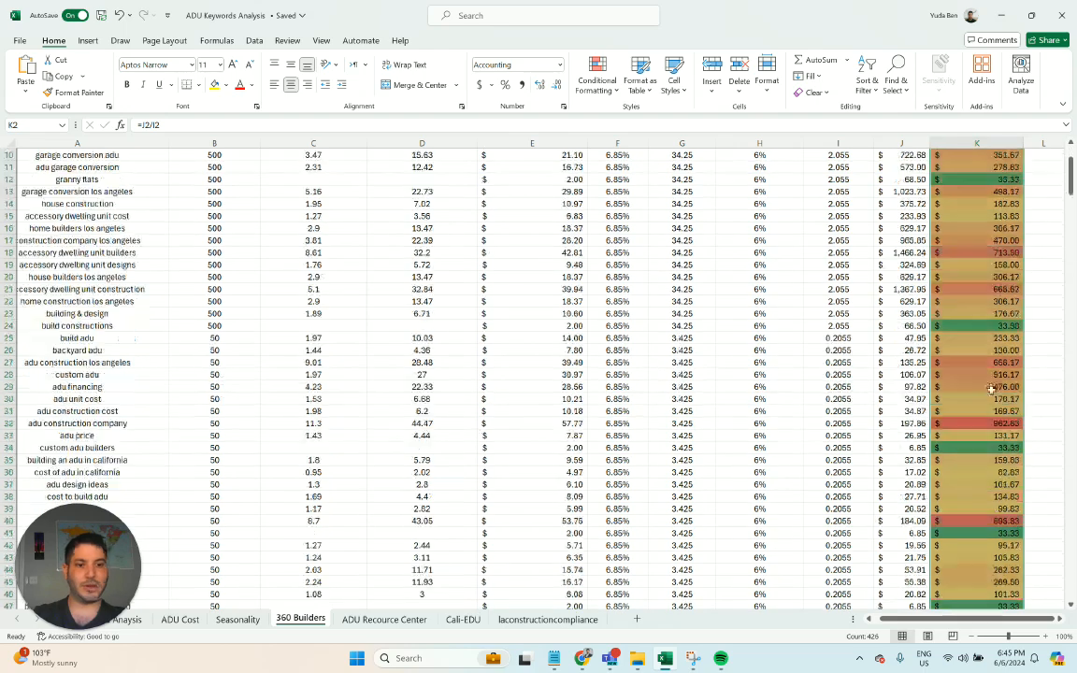
scroll(994, 391, "down", 2)
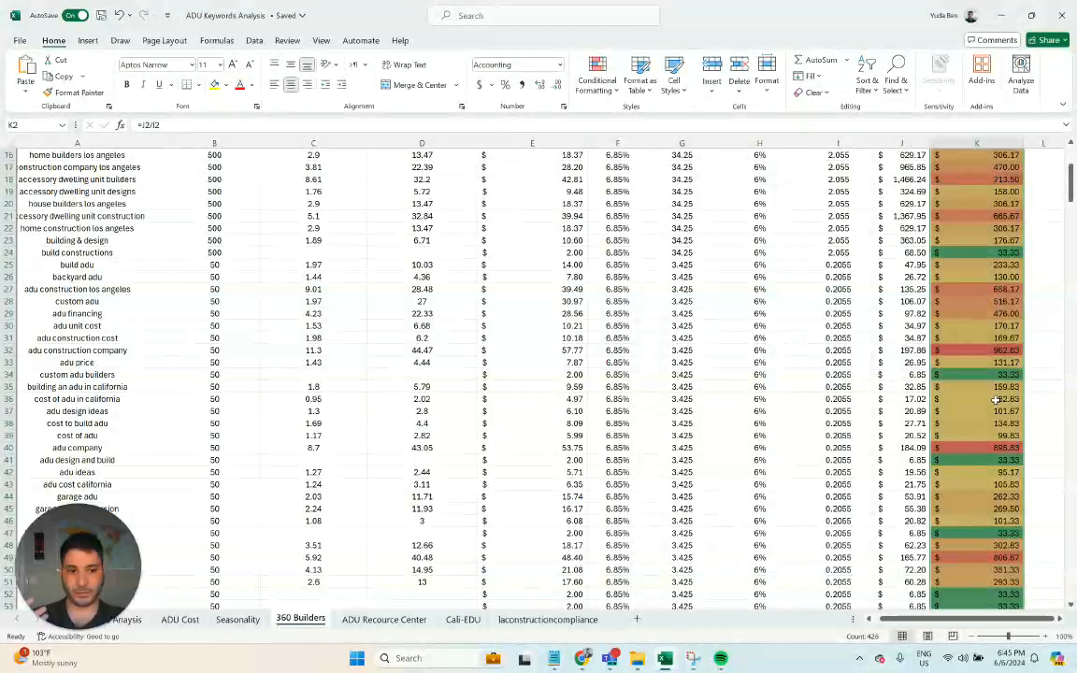